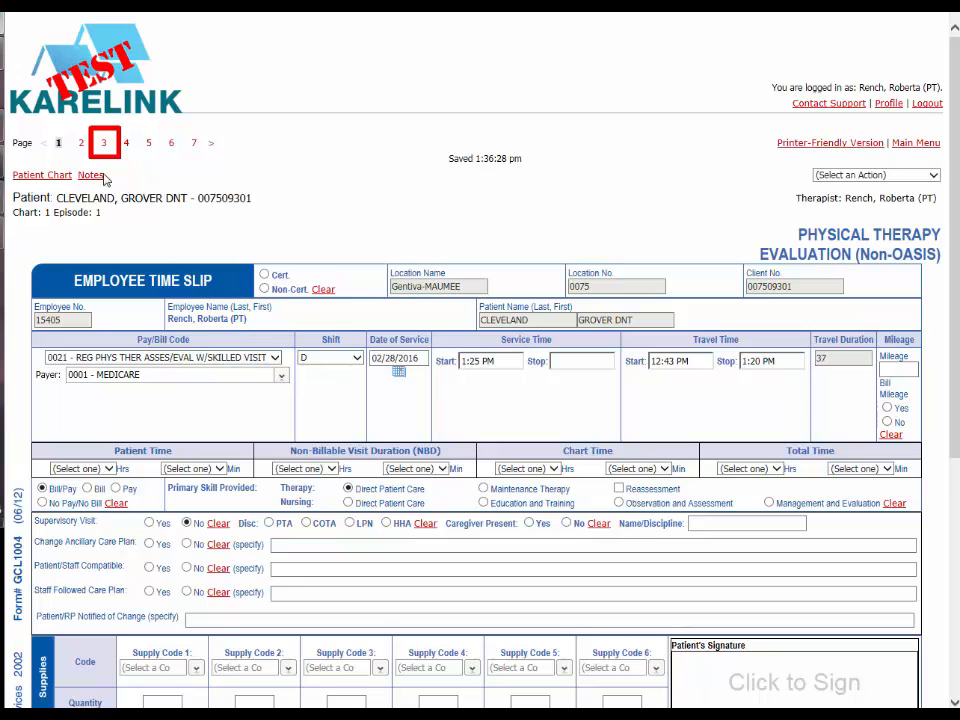
Step: Go to page 3 of the evaluation and place the cursor in the significant past medical history field
click(103, 145)
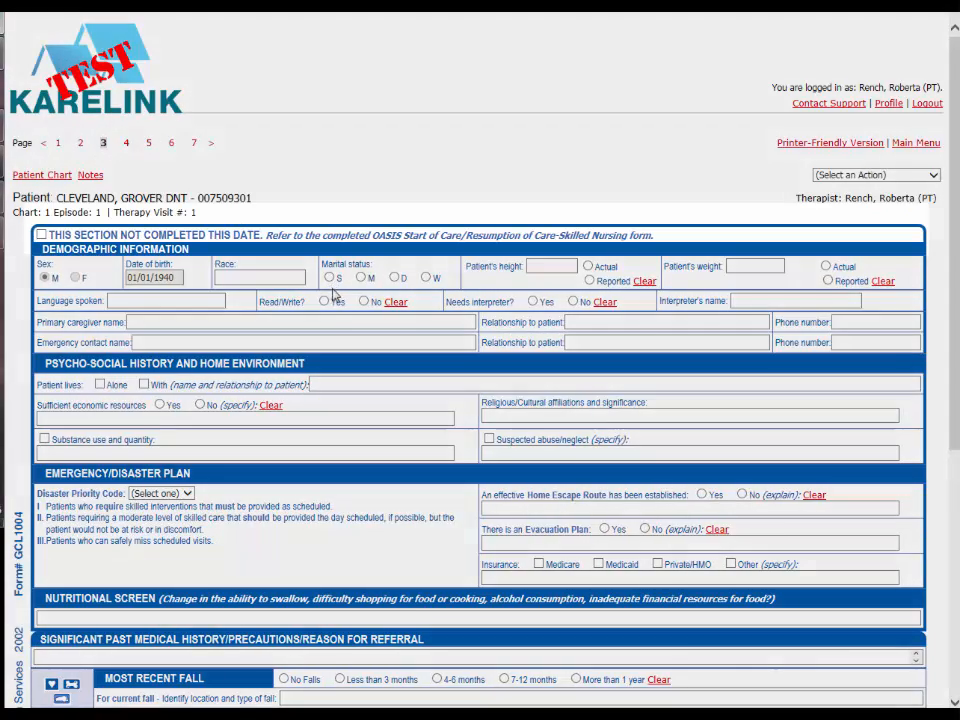
scroll(335, 297, down, 4)
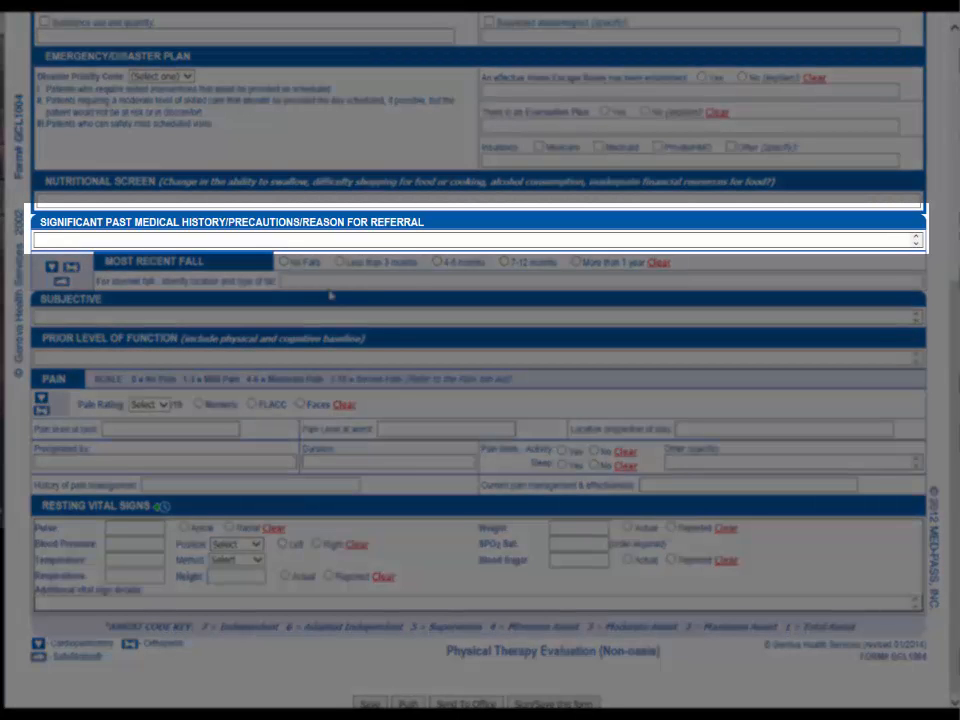
click(58, 241)
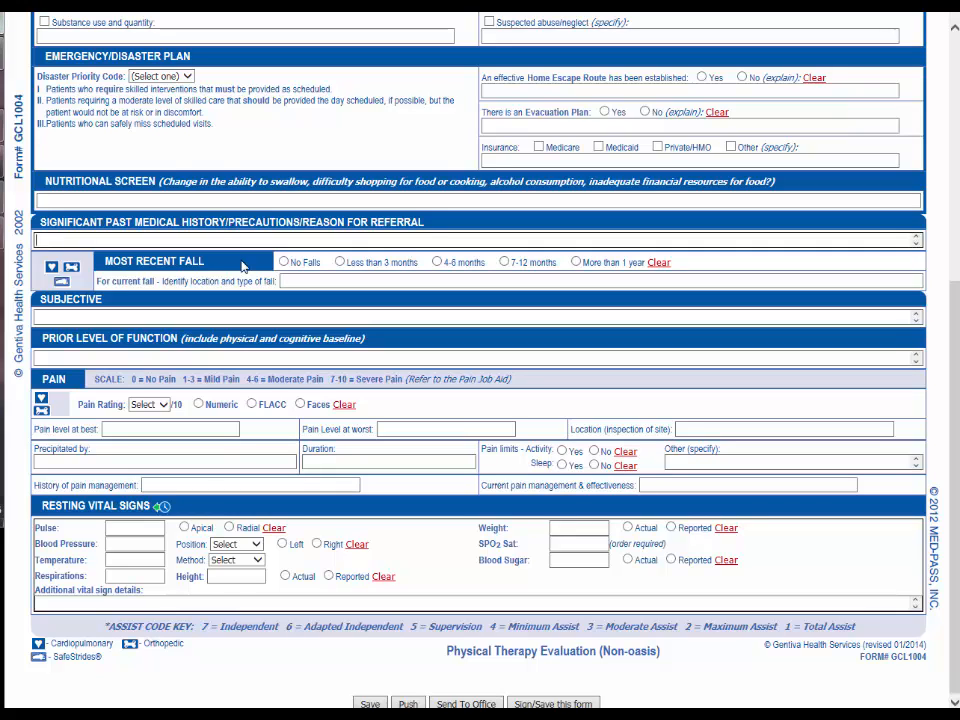
Step: On page 6, mark Falls, Hospitalization and related functional decline, and Increased dependence on caregiver for ADLs and mobility under Medical Necessity
scroll(242, 266, up, 5)
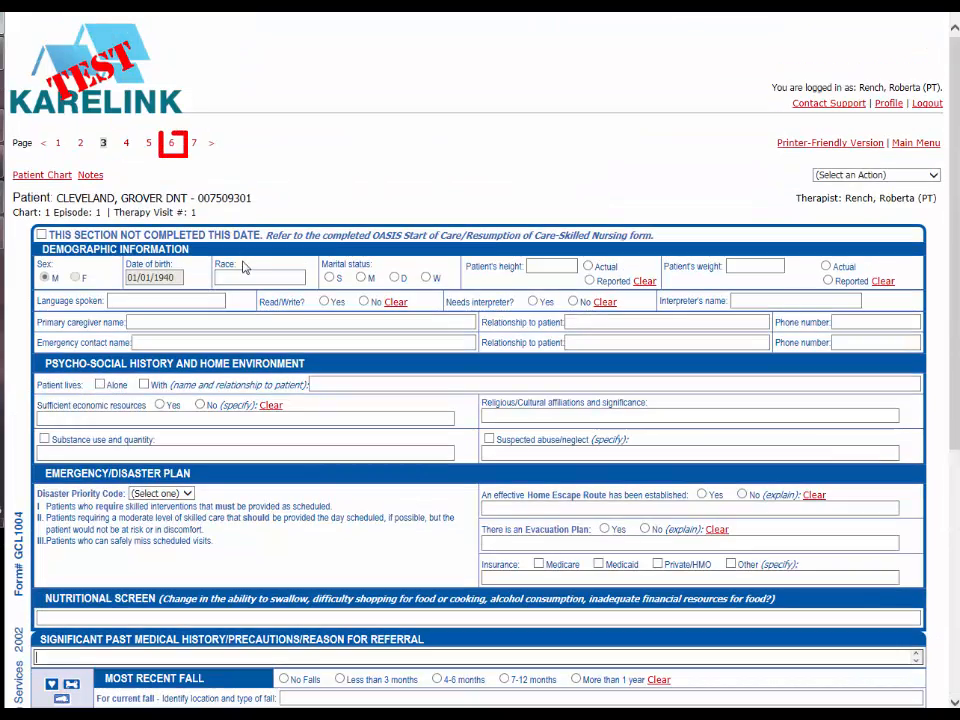
click(173, 144)
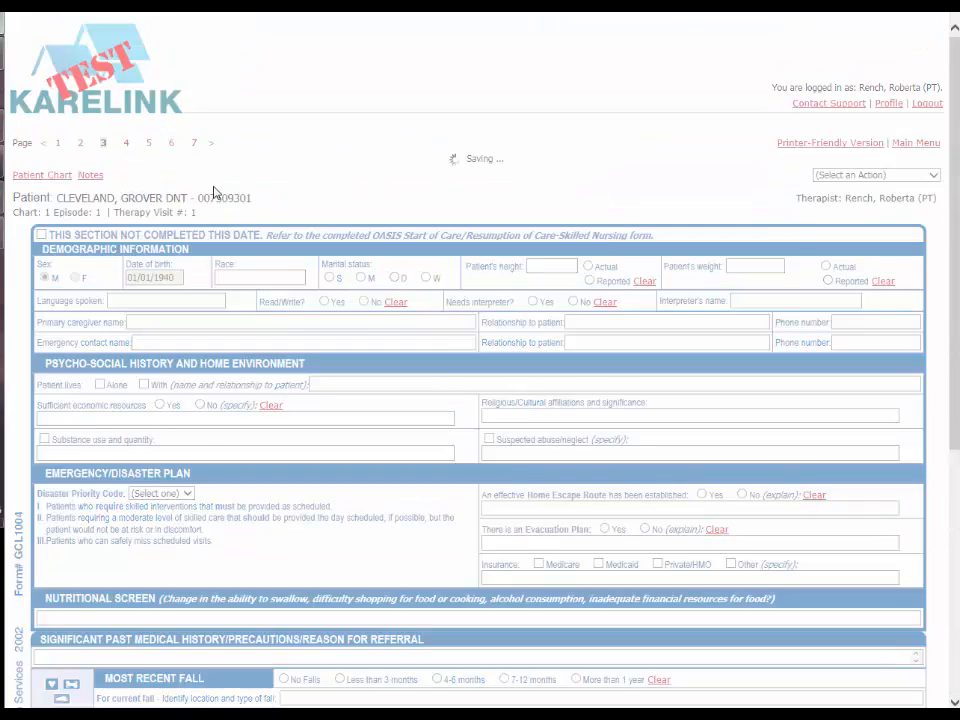
scroll(264, 390, down, 3)
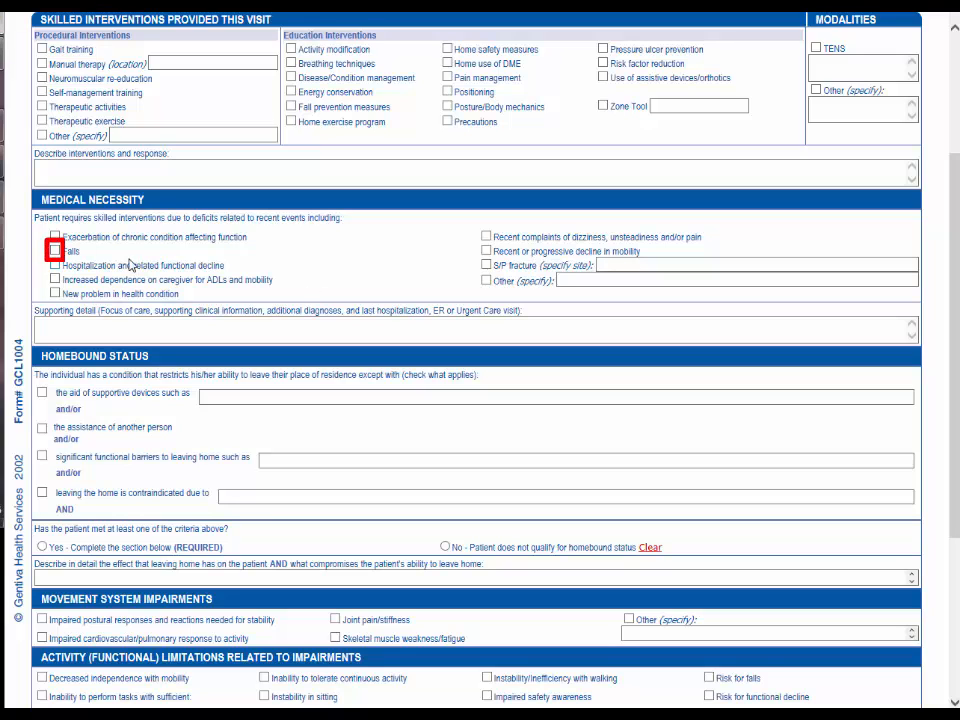
click(55, 251)
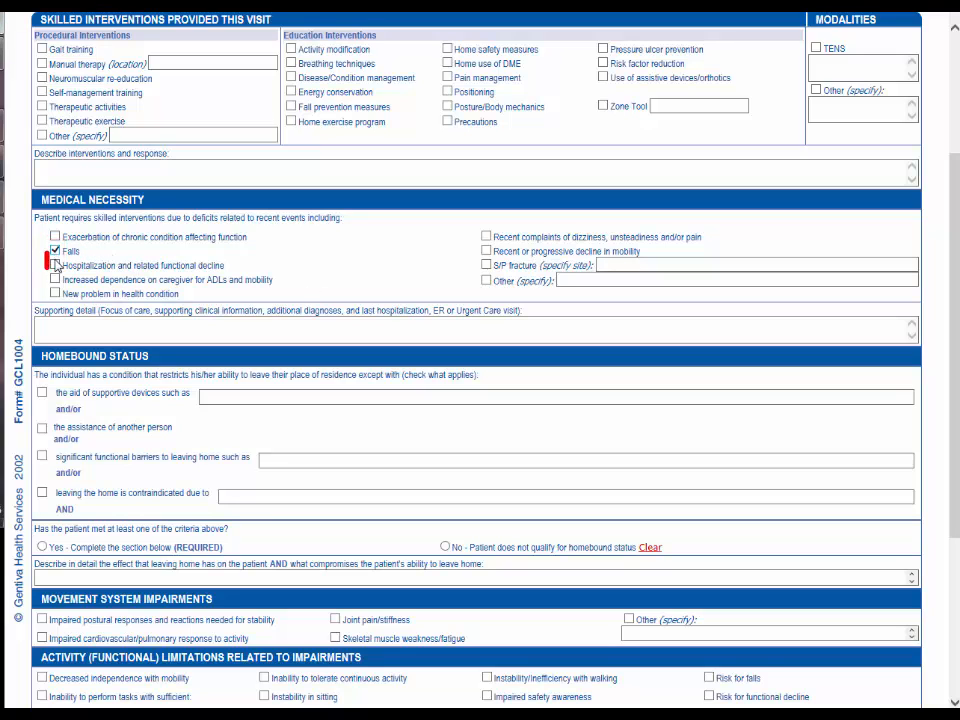
click(55, 266)
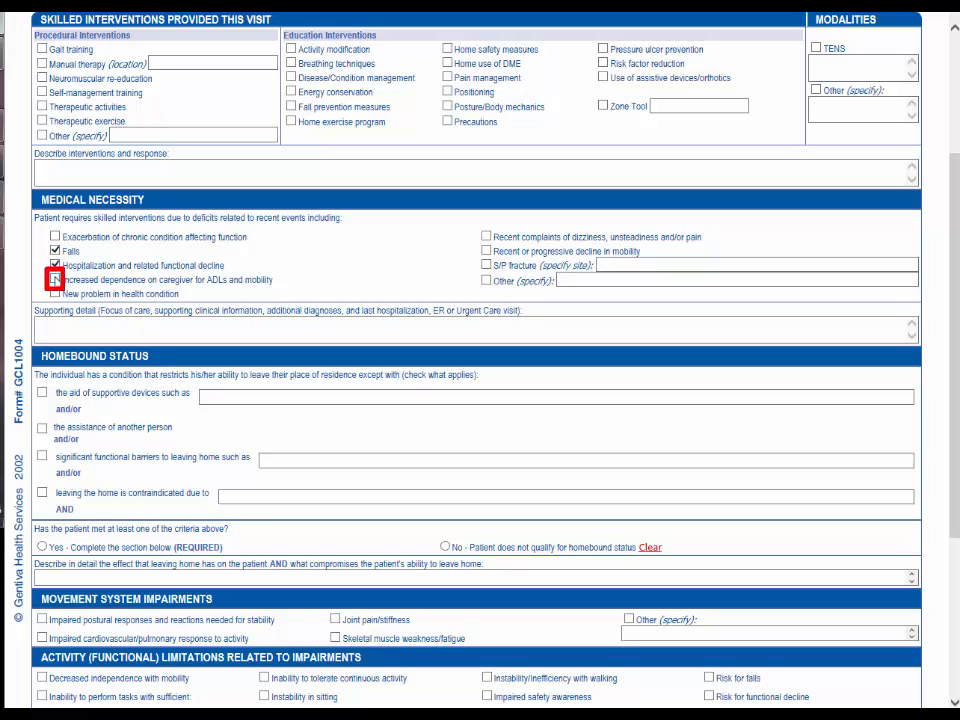
click(55, 280)
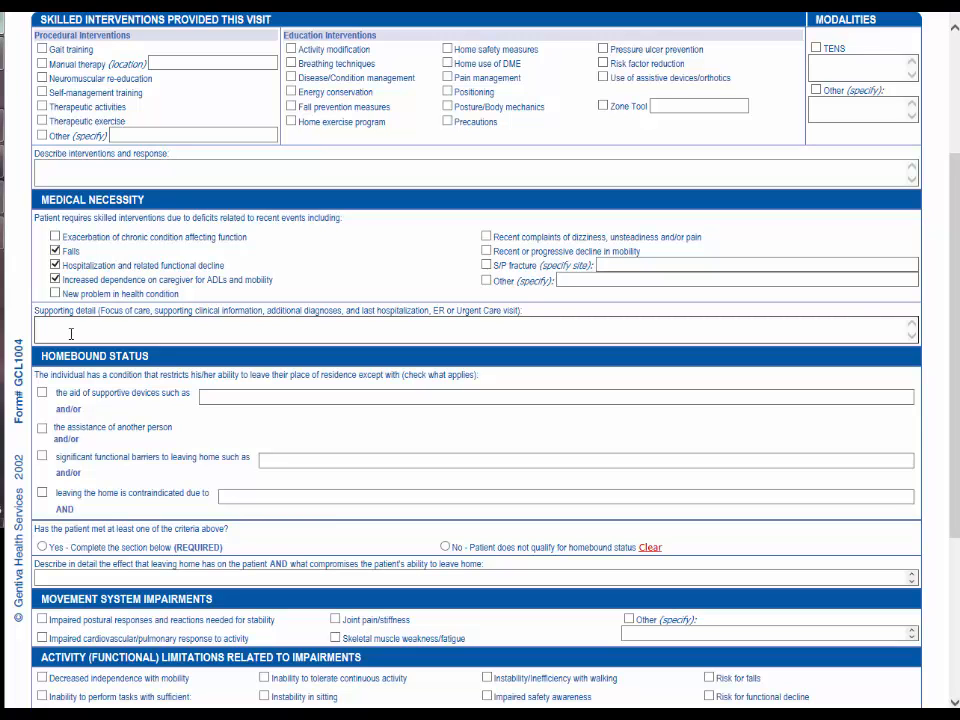
Step: Open page 7 of the evaluation to review the physical therapy skilled interventions
scroll(124, 334, up, 3)
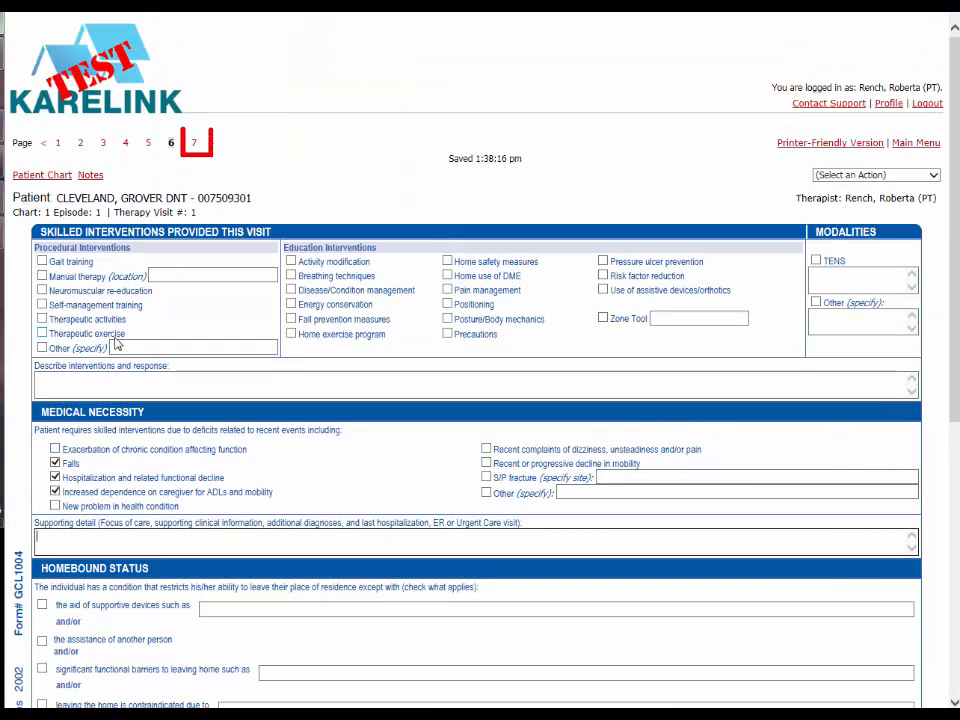
click(198, 147)
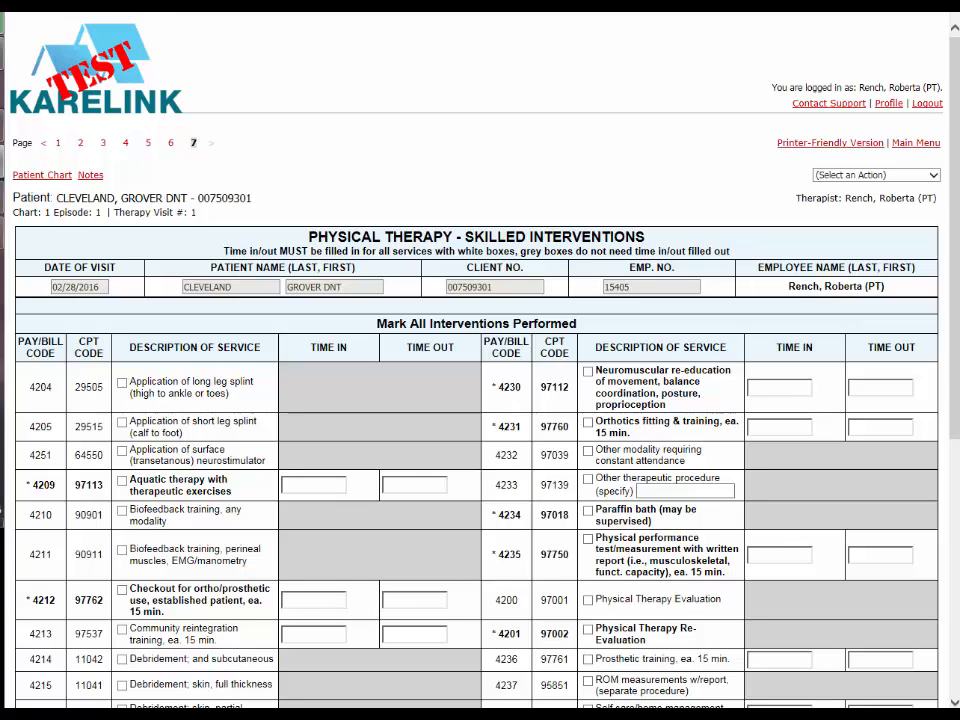
Step: Return to page 1 and set the service stop time on the employee time slip to 3:10 PM
click(58, 146)
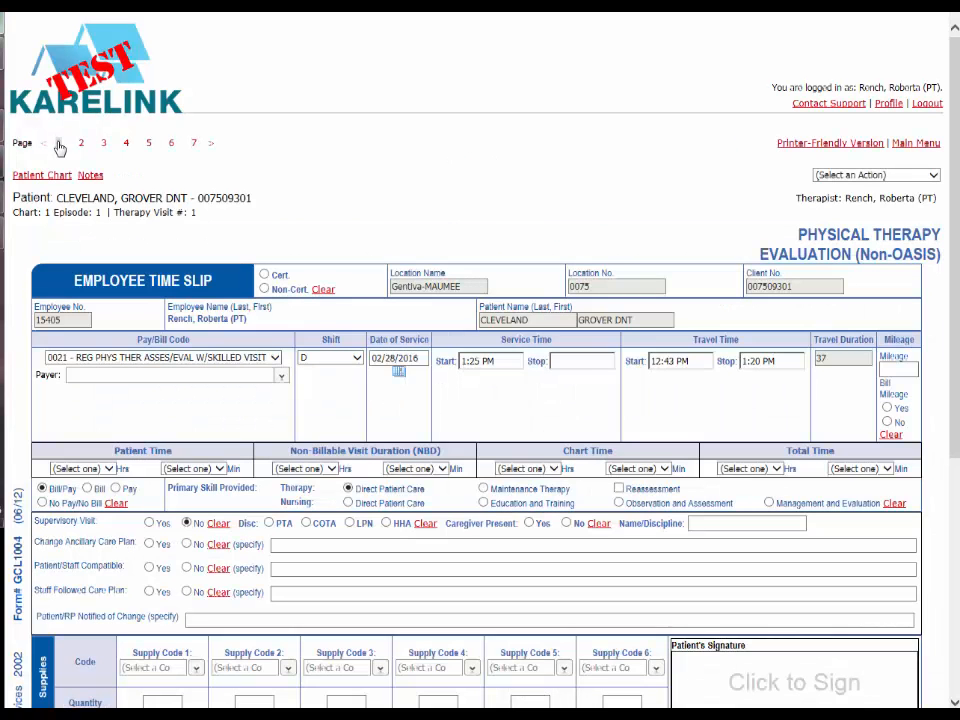
click(559, 366)
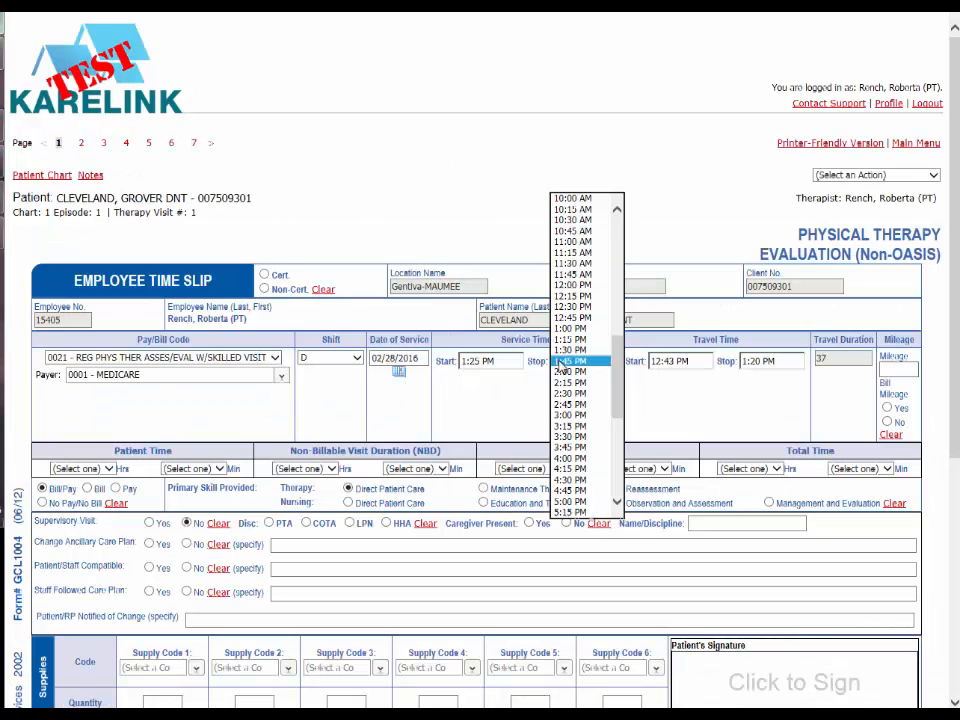
click(560, 366)
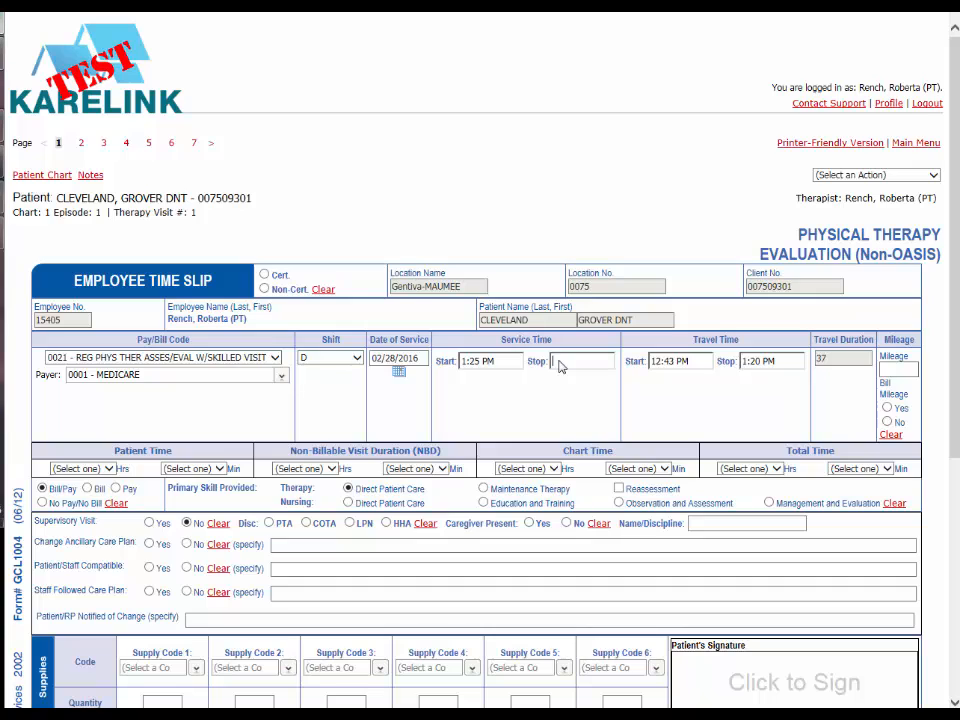
text(3:10 PM)
Step: Draw and accept the patient's signature on page 1, and sign and save the evaluation form
scroll(575, 380, down, 4)
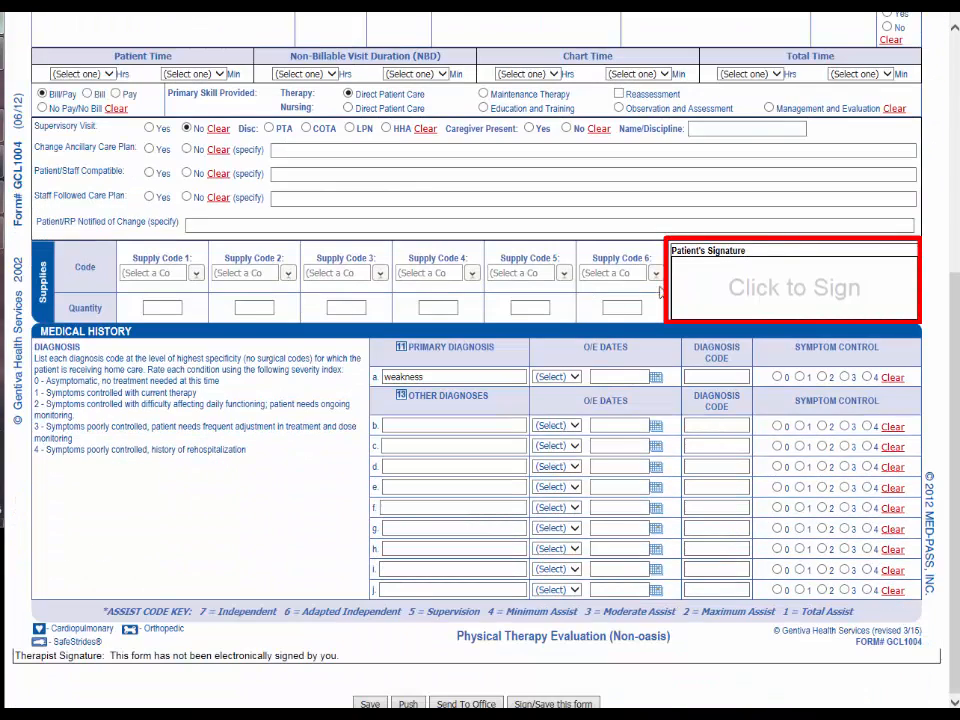
click(791, 288)
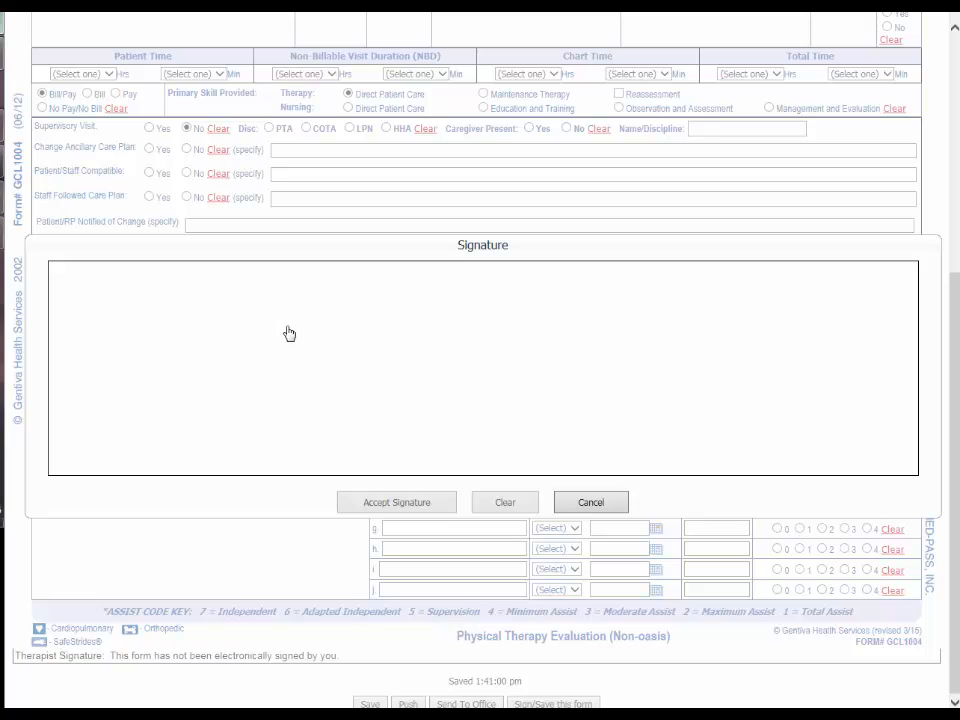
mouse_move(287, 321)
mouse_down()
mouse_move(288, 429)
mouse_move(298, 396)
mouse_move(347, 422)
mouse_move(392, 416)
mouse_up()
mouse_move(468, 356)
mouse_down()
mouse_move(401, 426)
mouse_move(470, 353)
mouse_move(512, 431)
mouse_move(722, 425)
mouse_move(718, 381)
mouse_move(722, 435)
mouse_up()
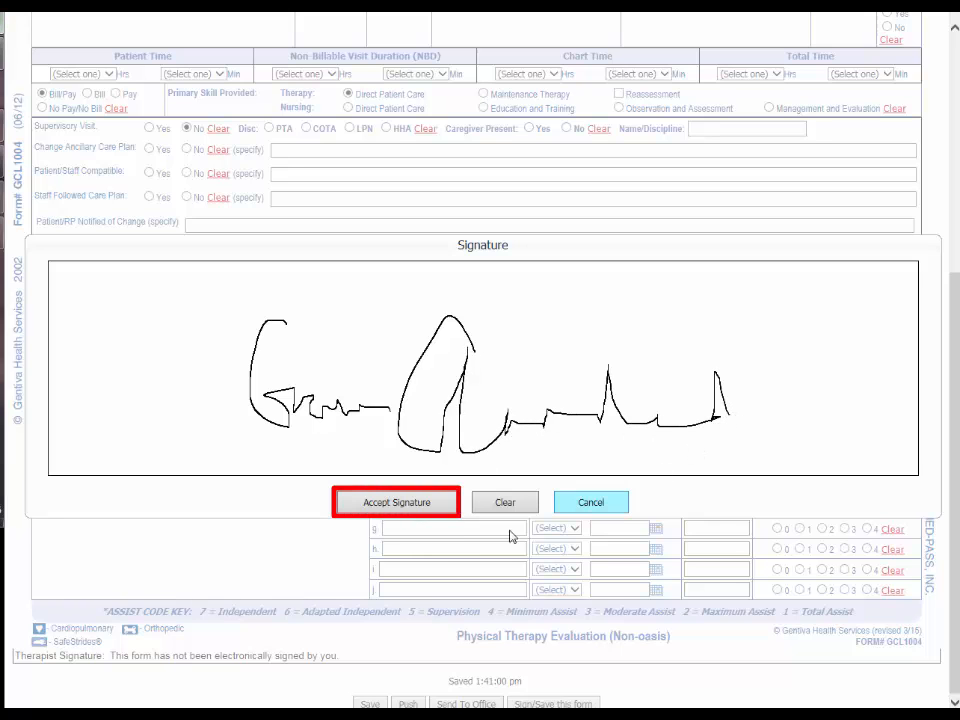
click(413, 505)
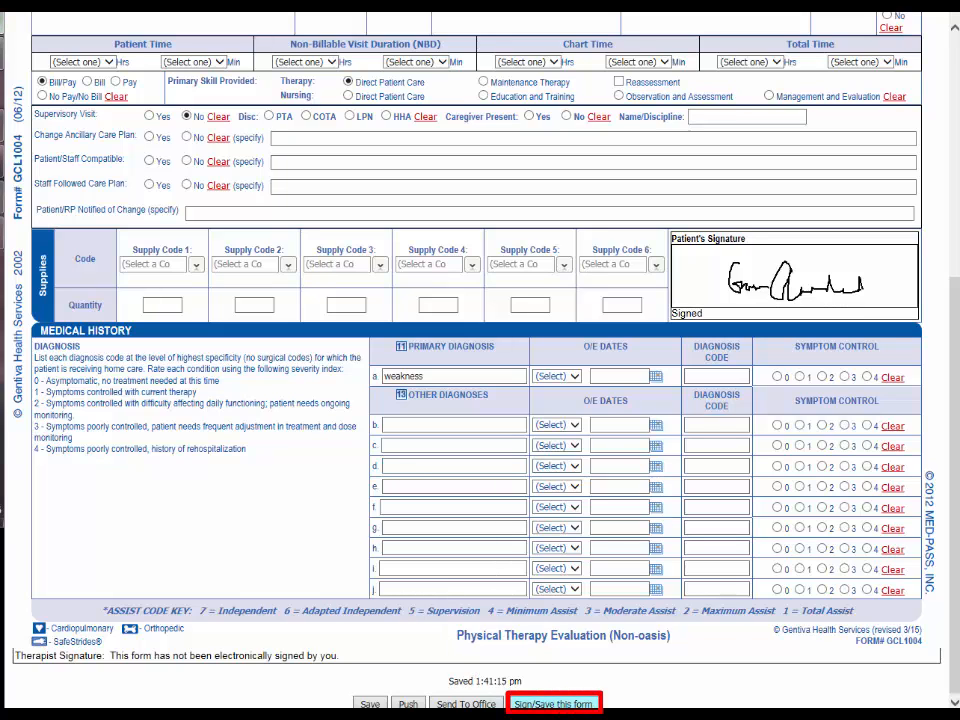
click(553, 704)
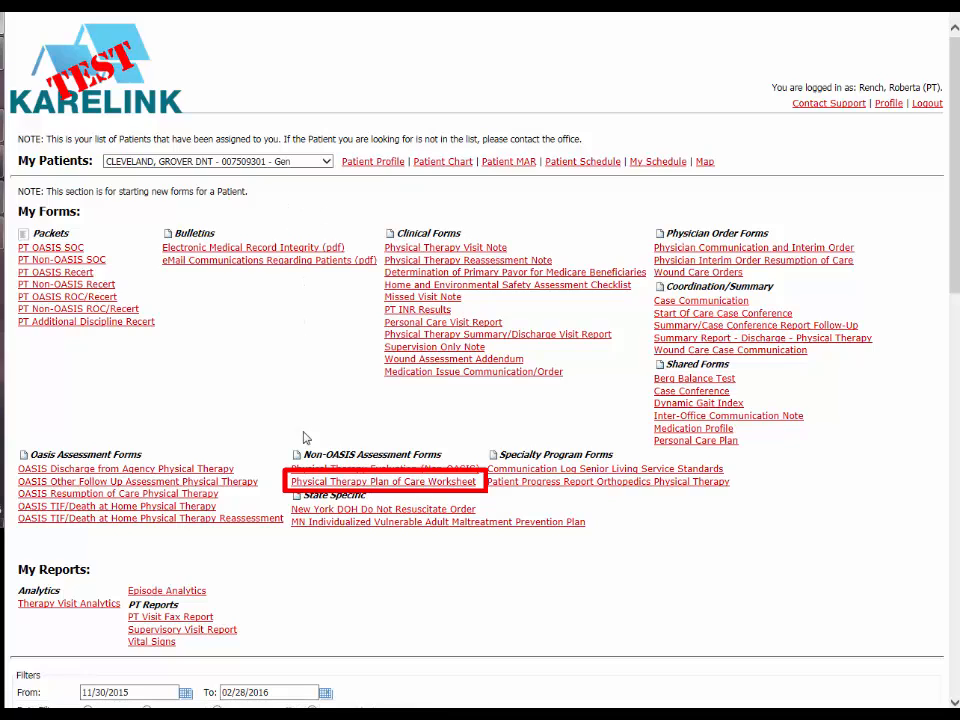
Step: Start a Physical Therapy Plan of Care Worksheet for the patient and check the patient chart from it
click(385, 482)
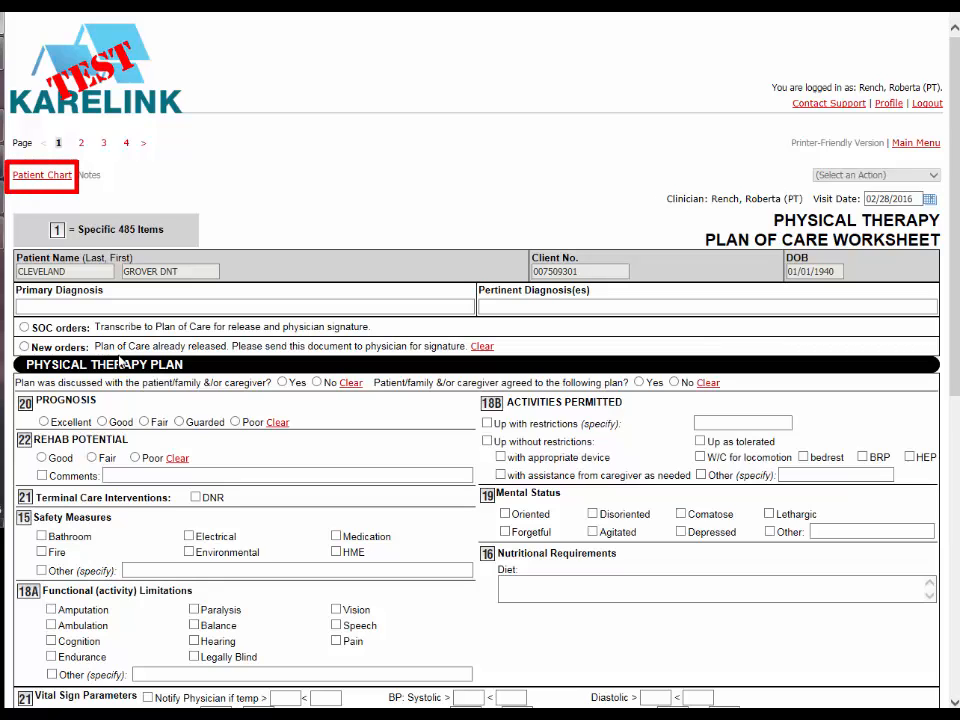
click(28, 177)
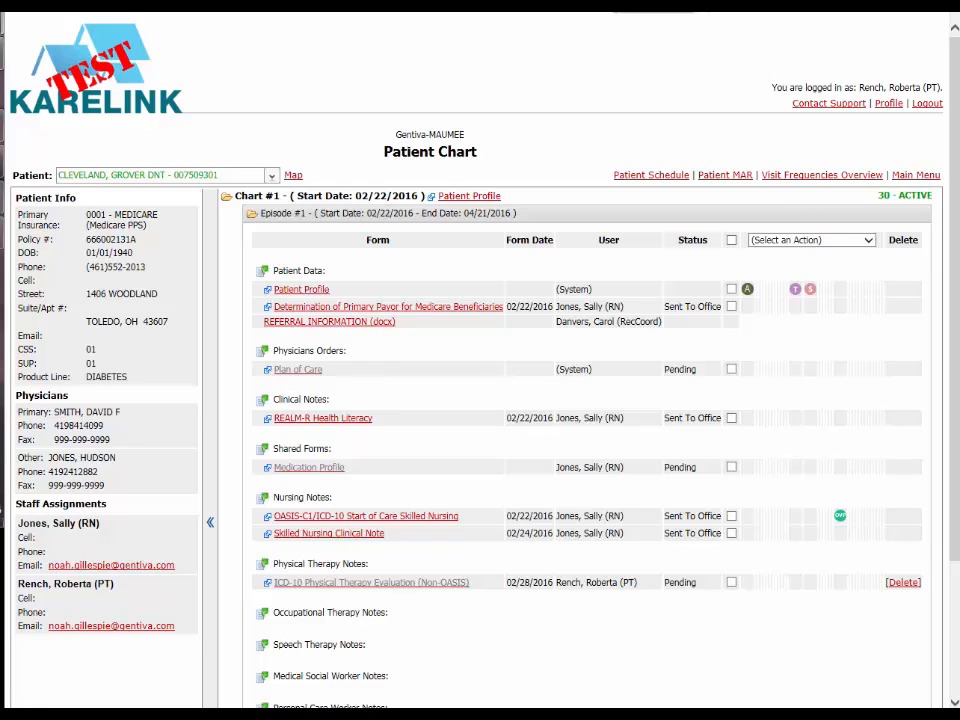
click(620, 5)
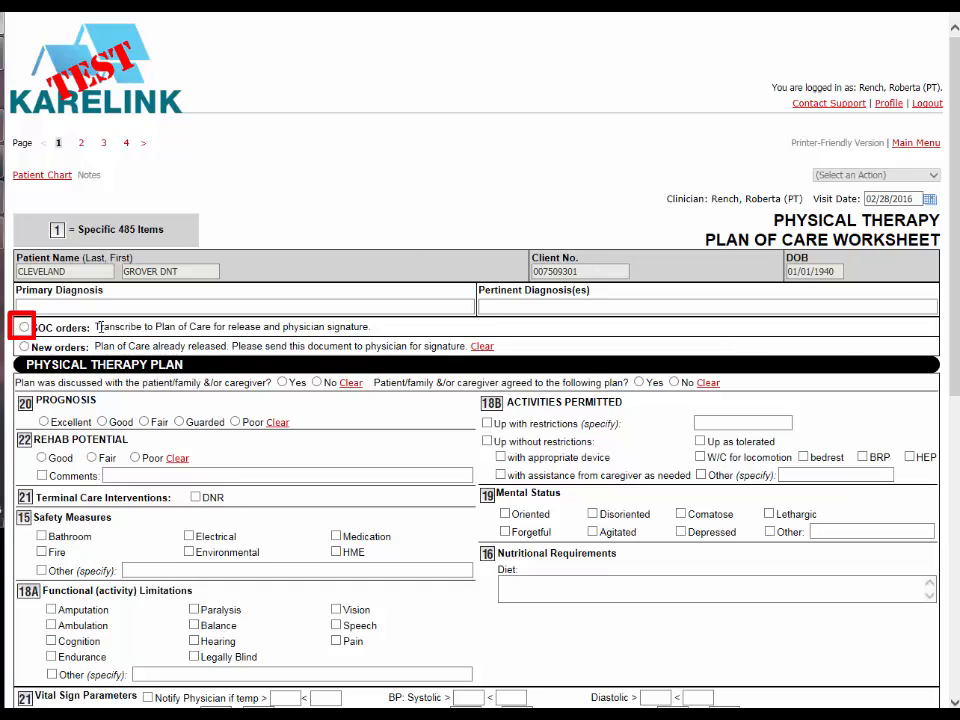
Step: Mark the worksheet as SOC orders and enter "Low sodium" as the diet under Nutritional Requirements
click(24, 328)
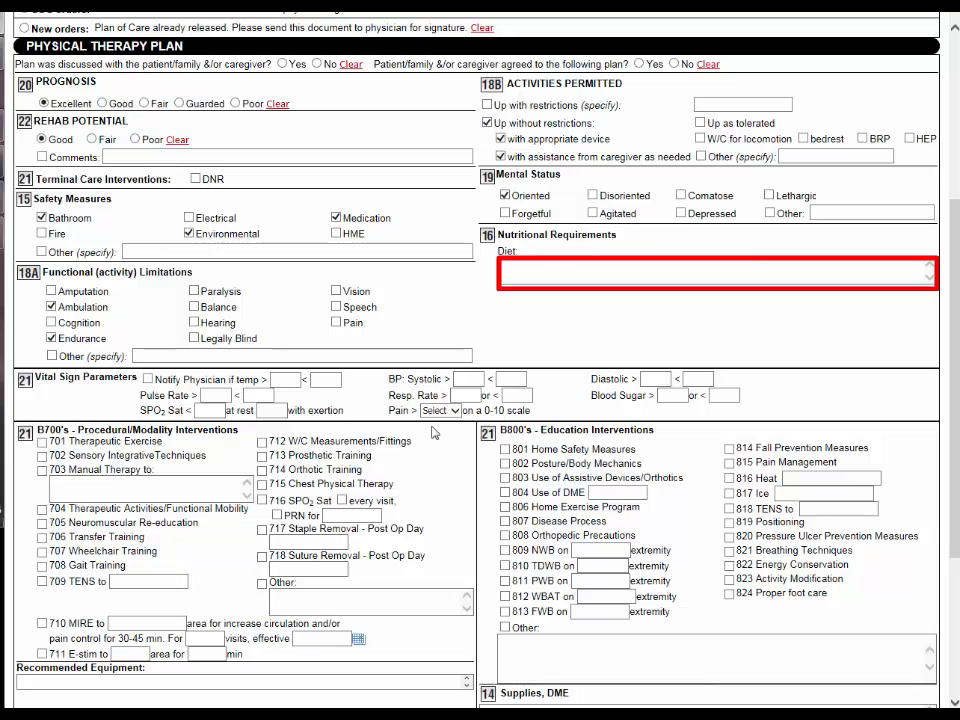
click(518, 250)
text(Low)
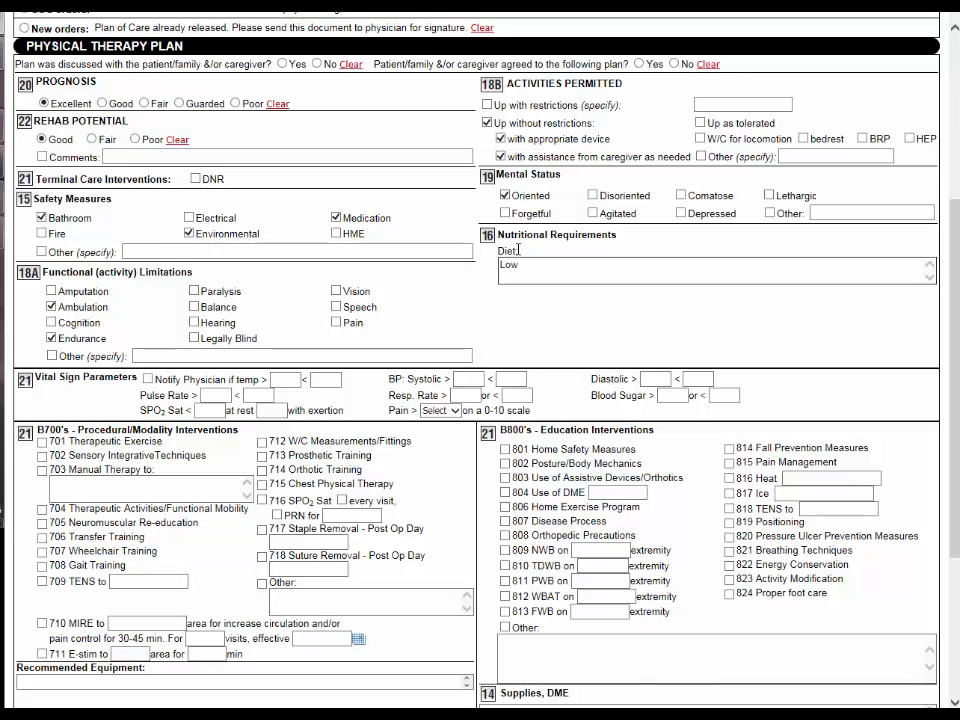
text( sodium)
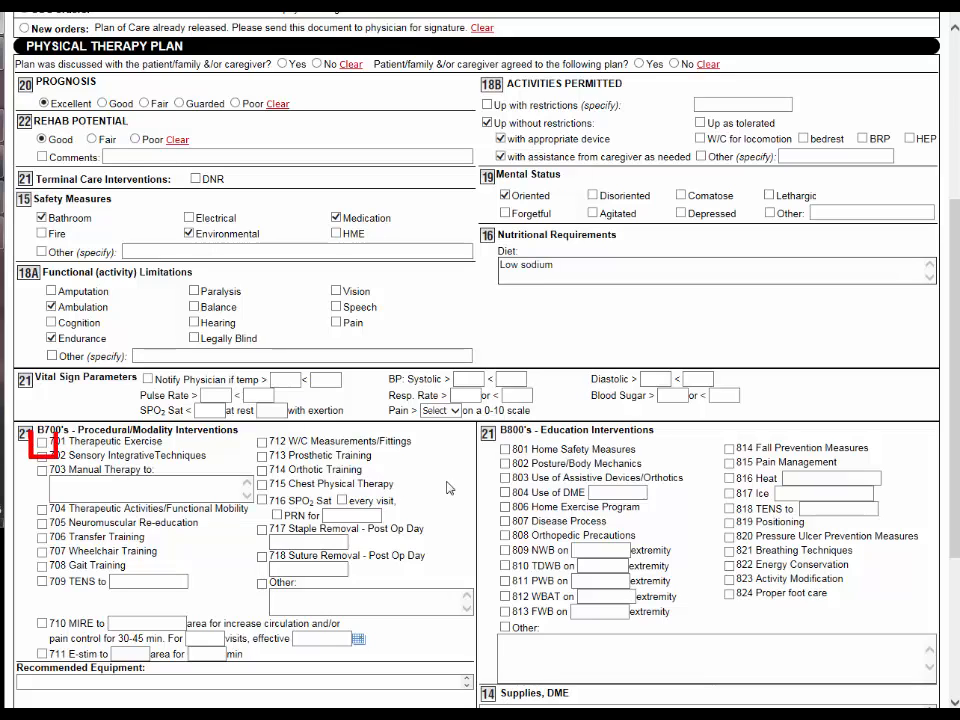
Step: Select procedural interventions 701 Therapeutic Exercise, 704 Therapeutic Activities/Functional Mobility and 708 Gait Training
click(42, 442)
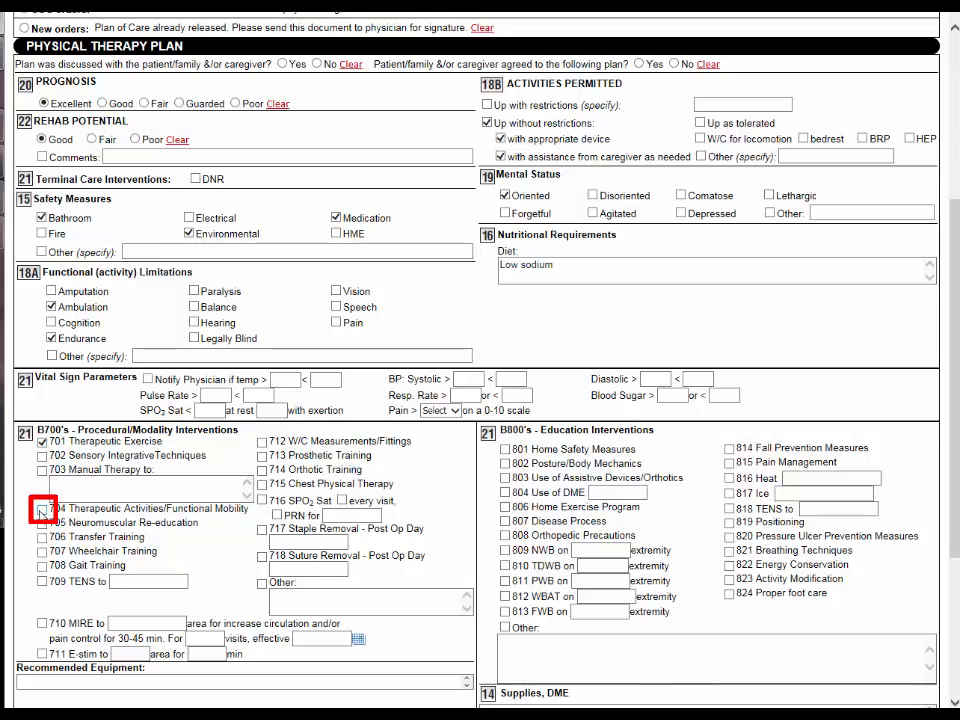
click(42, 511)
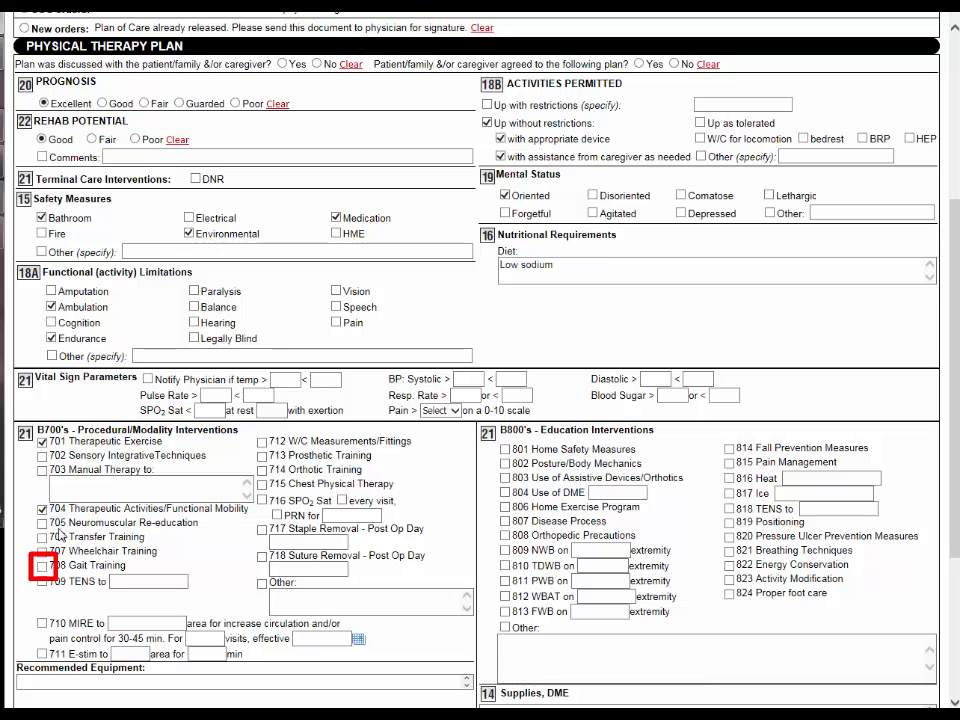
click(42, 566)
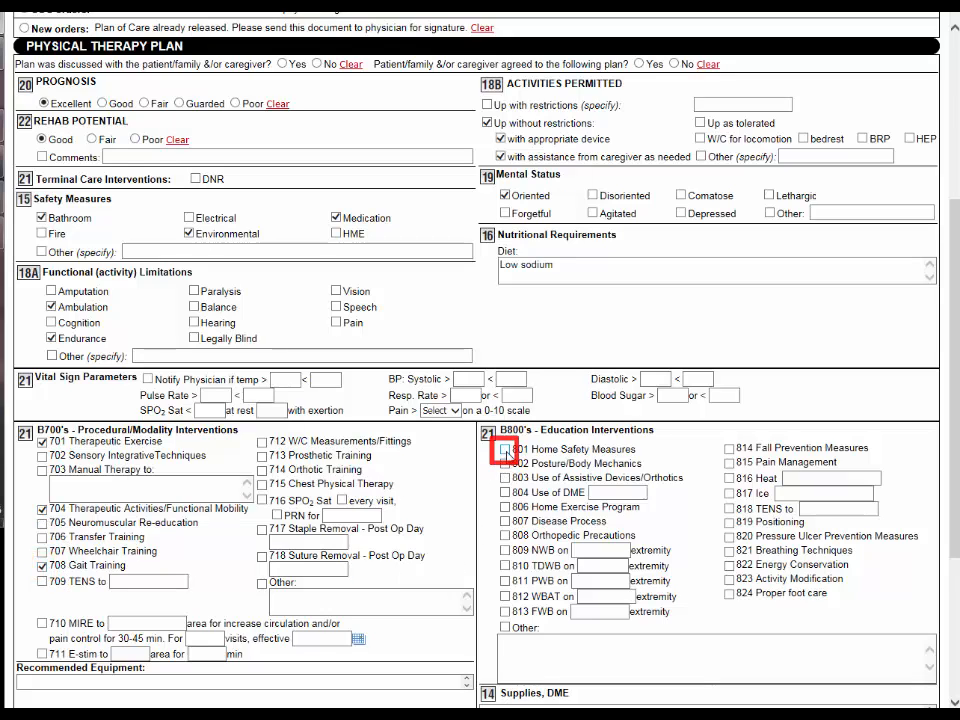
Step: Select education interventions 801 Home Safety Measures, 806 Home Exercise Program and 814 Fall Prevention Measures
click(505, 450)
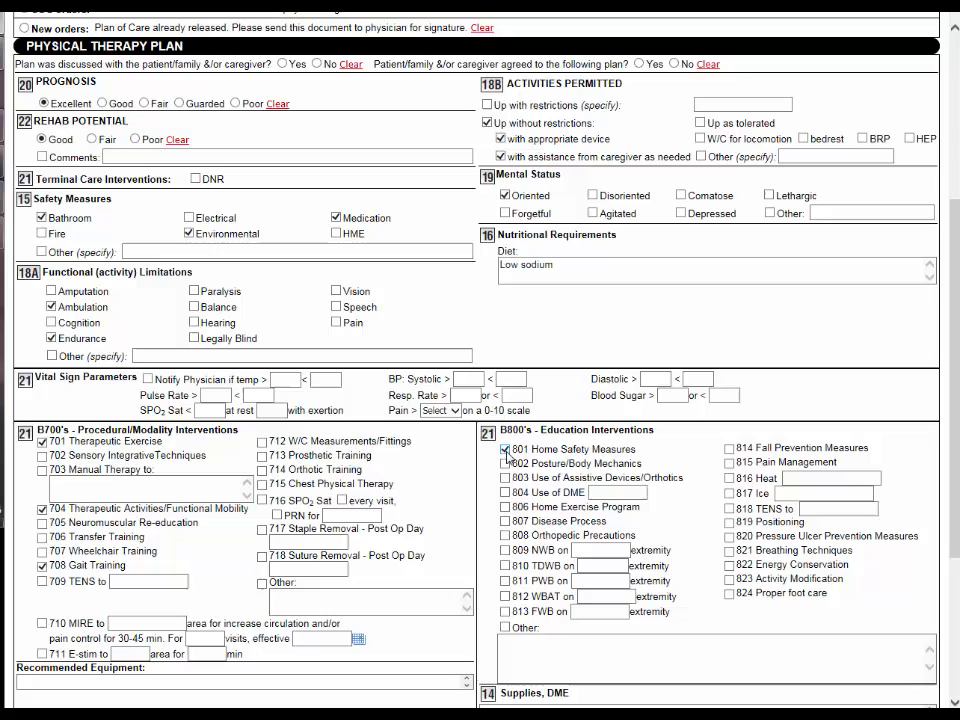
click(505, 507)
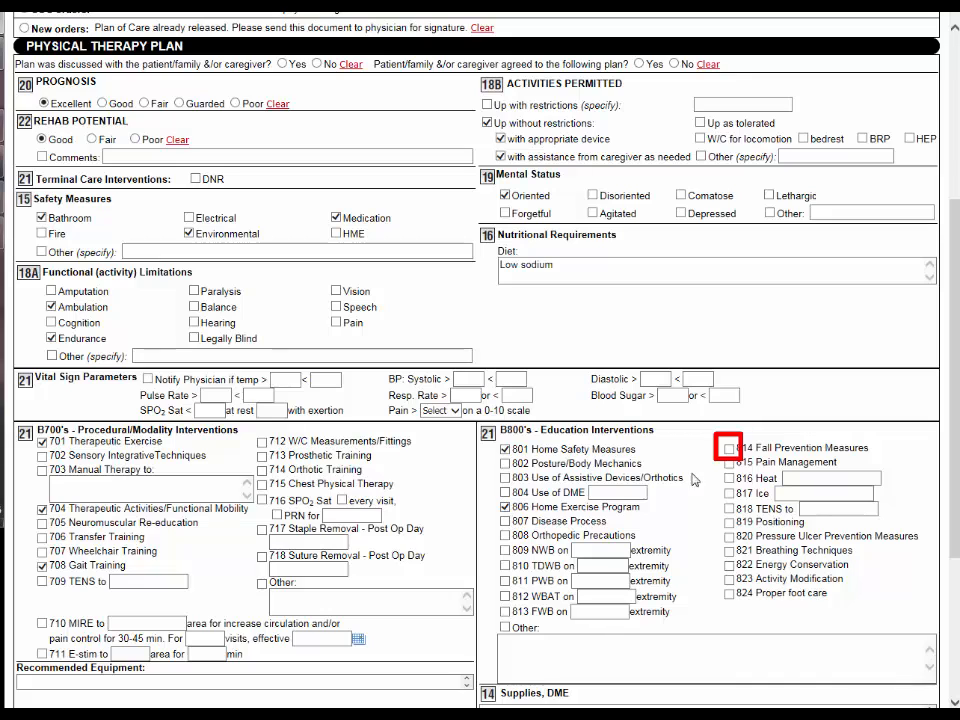
click(728, 450)
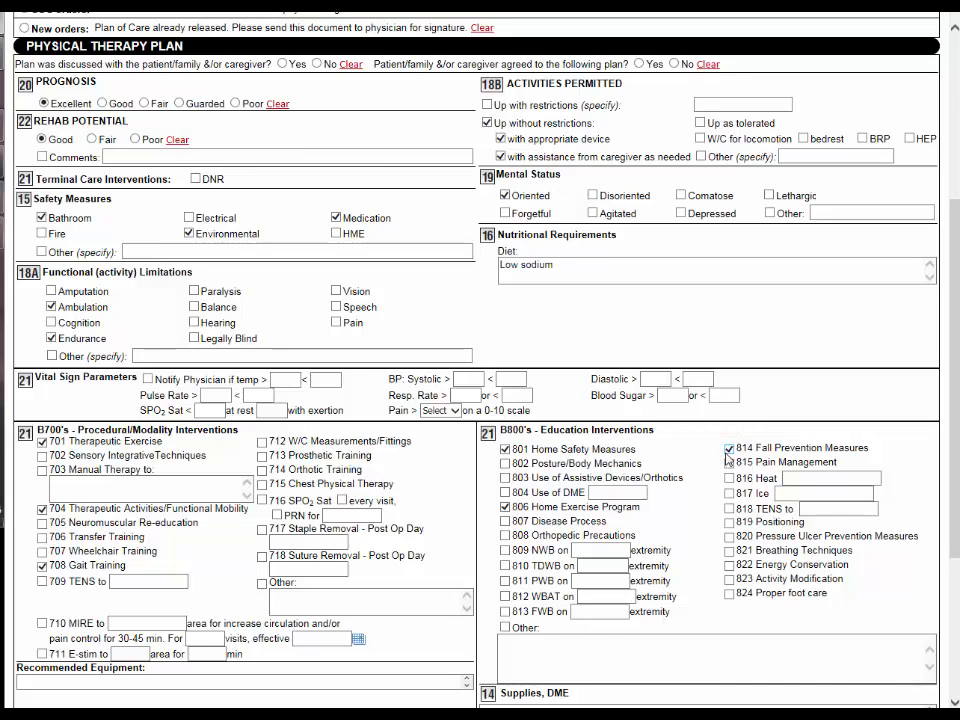
Step: Enter "None" for Supplies, DME and save the plan of care worksheet
scroll(690, 540, down, 5)
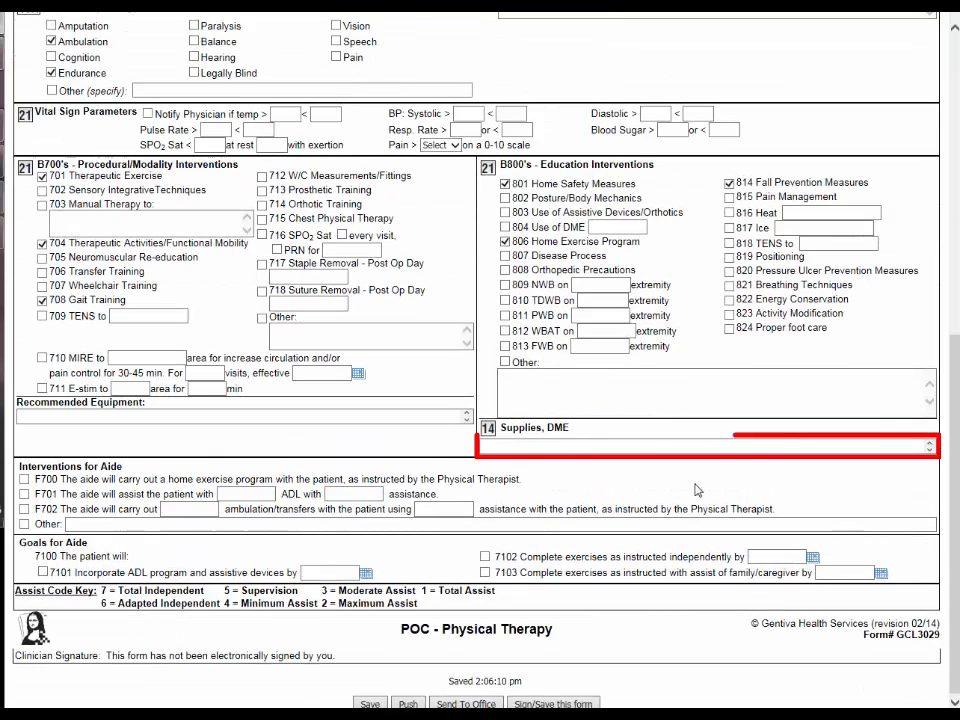
click(513, 447)
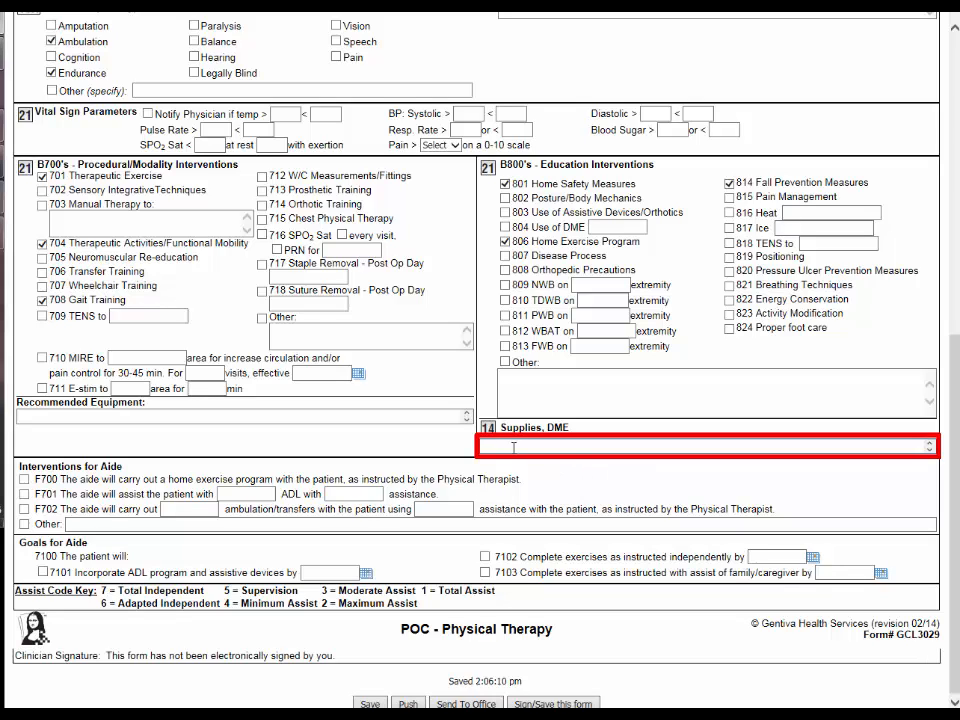
text(None)
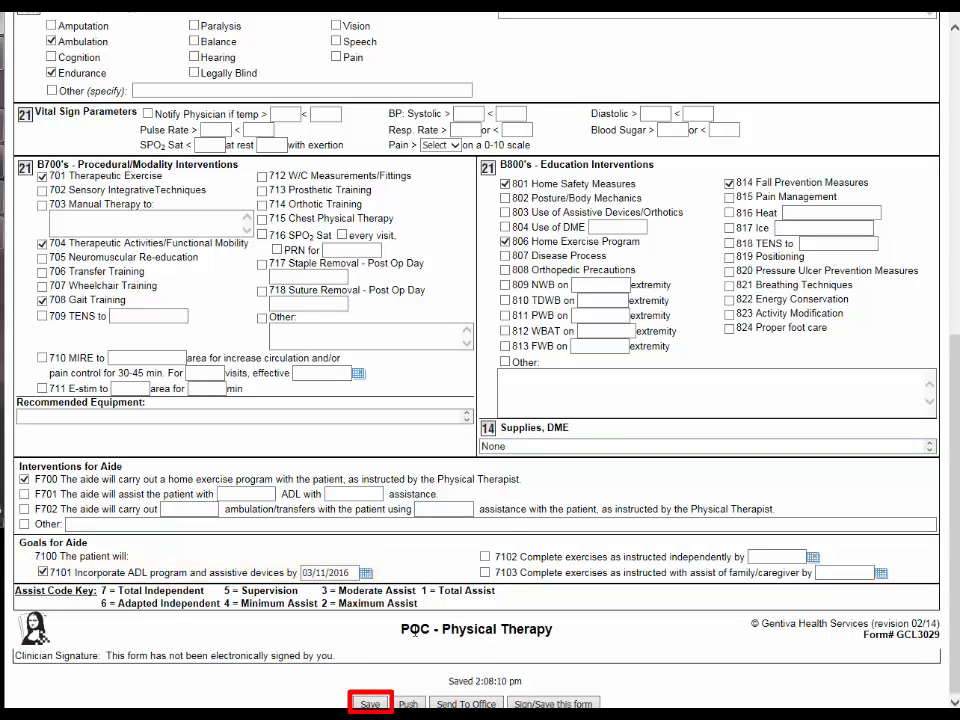
click(370, 704)
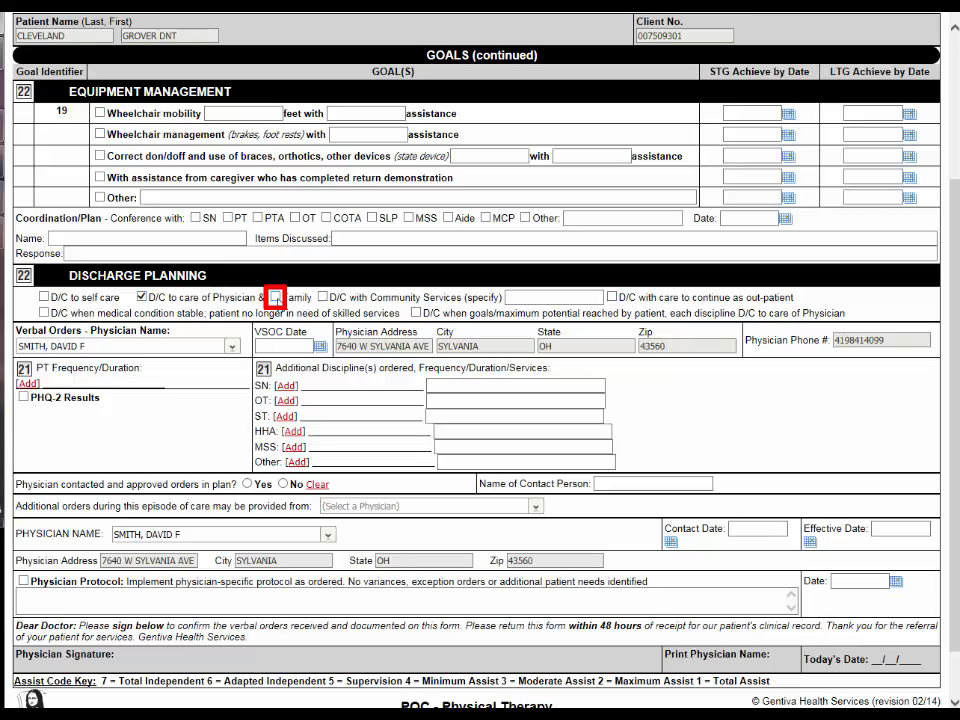
Step: Mark discharge when the medical condition is stable and when goals or maximum potential are reached under Discharge Planning
click(44, 313)
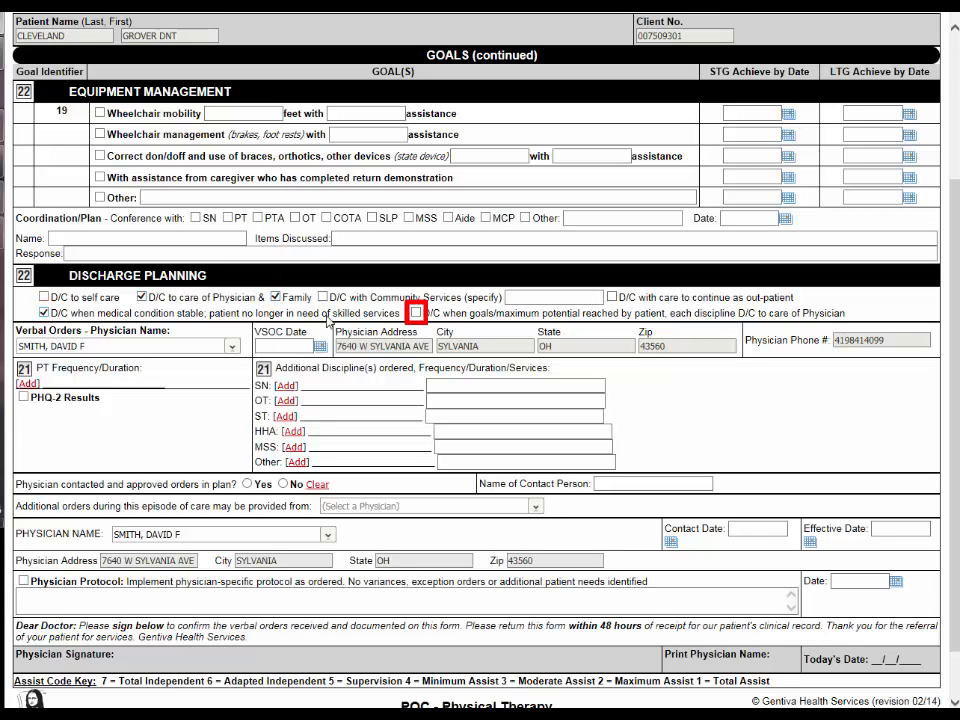
click(416, 314)
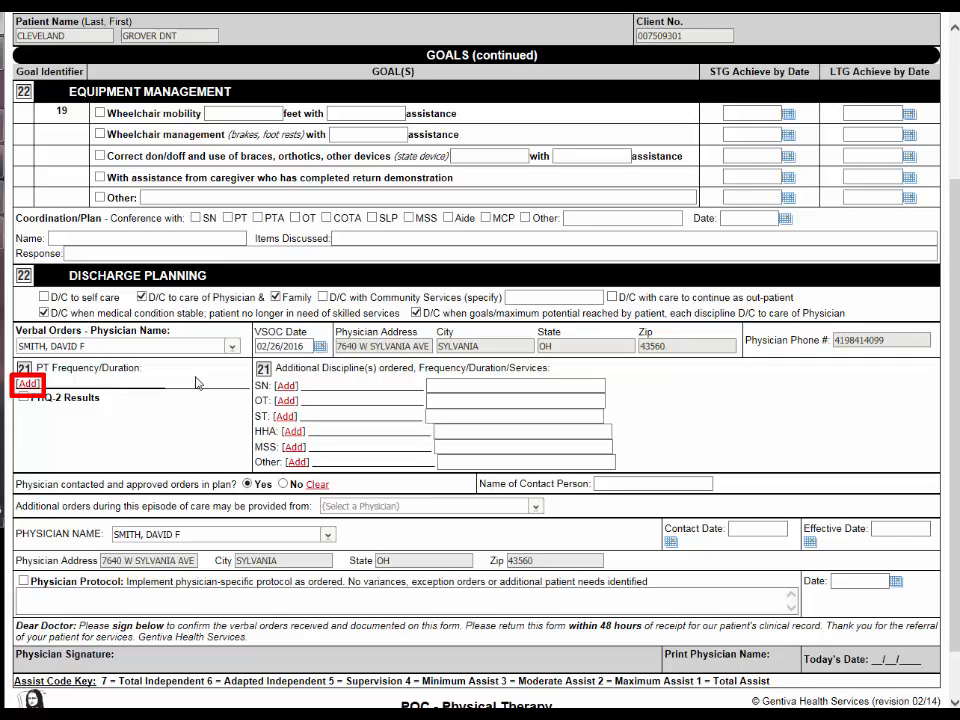
Step: Add a PT frequency of 3 x week every 1 week for 3 weeks, with start week 2
click(29, 384)
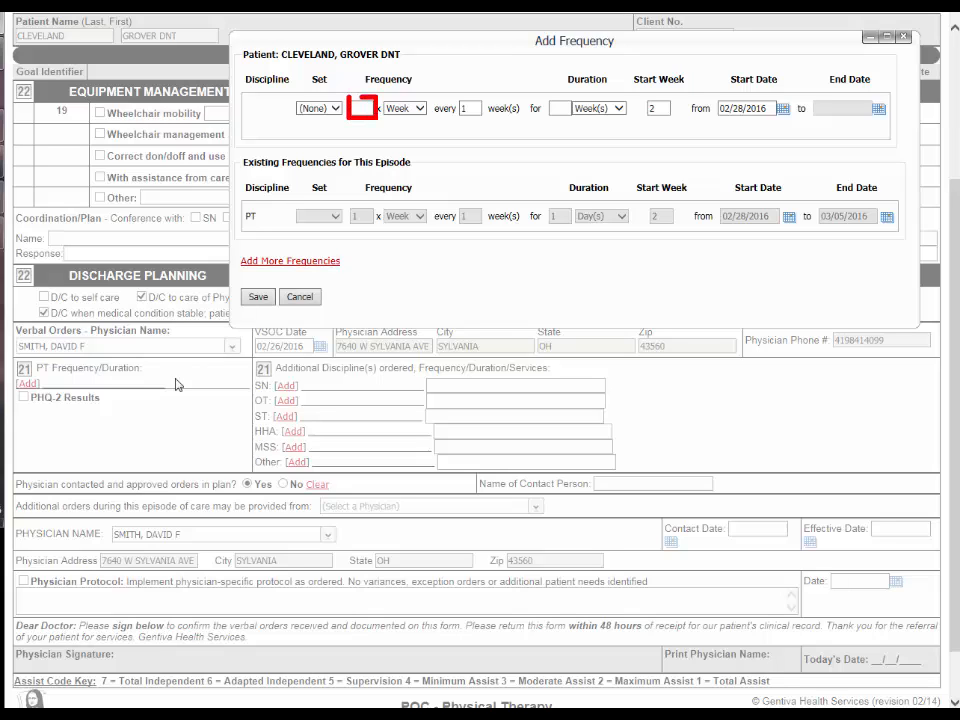
click(363, 108)
text(3)
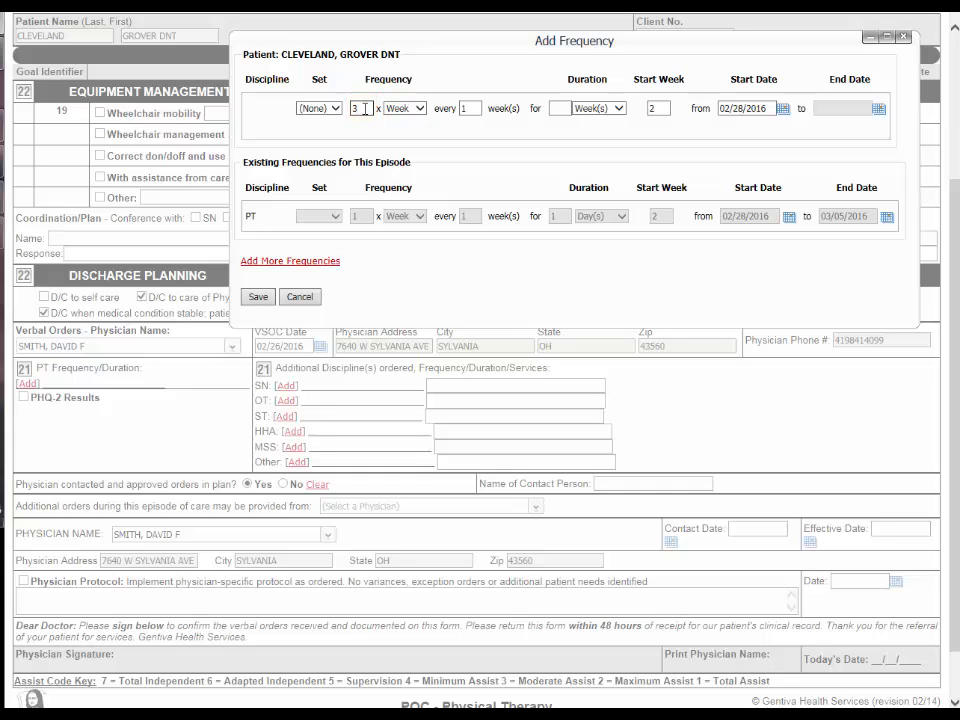
click(561, 108)
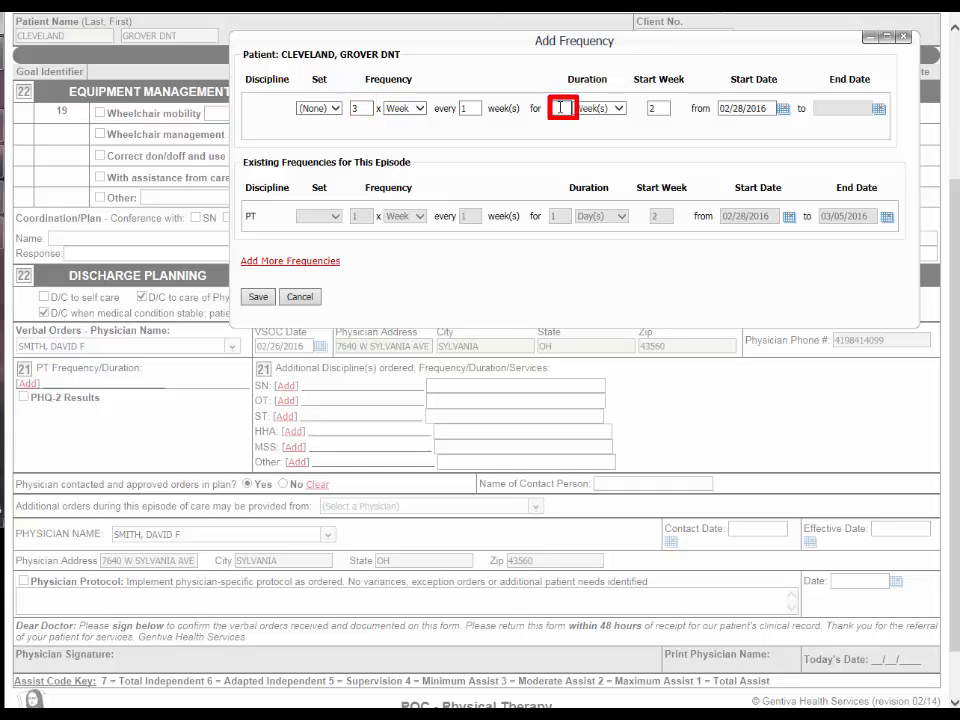
text(3)
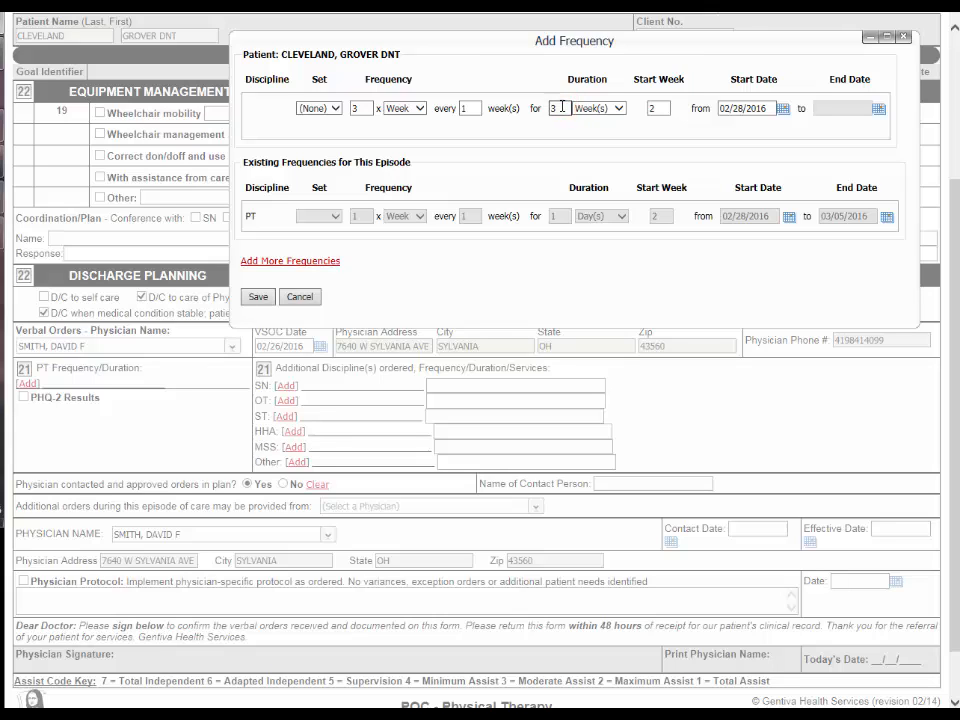
double_click(657, 108)
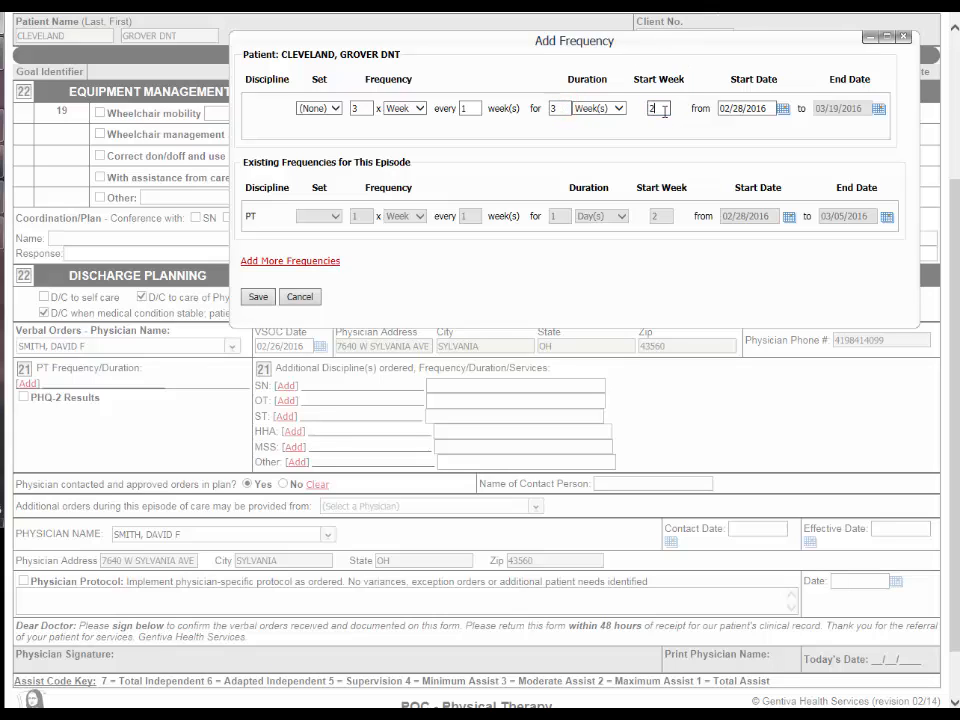
Step: Add a second PT frequency of 2 x week for 3 weeks from week 5, and save both with overlap restricted
click(318, 263)
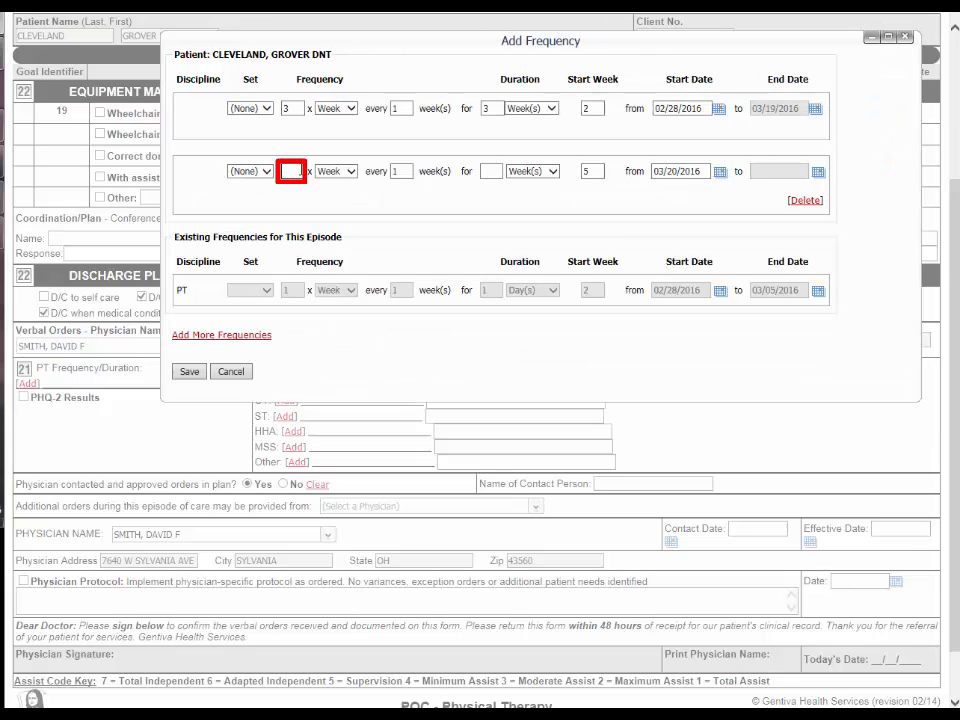
text(2)
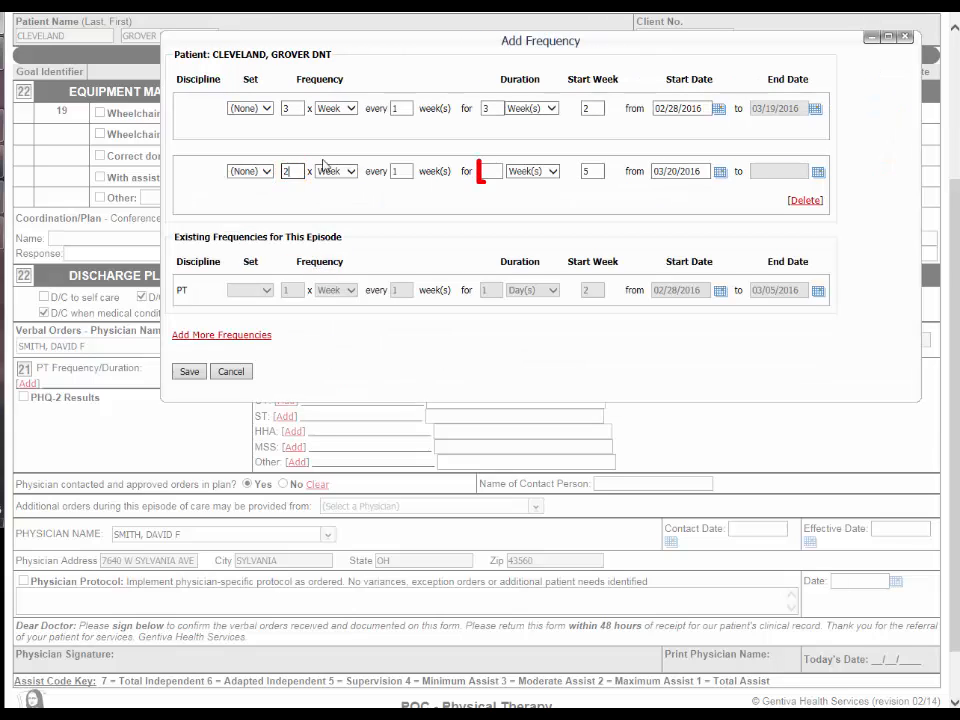
click(493, 173)
text(3)
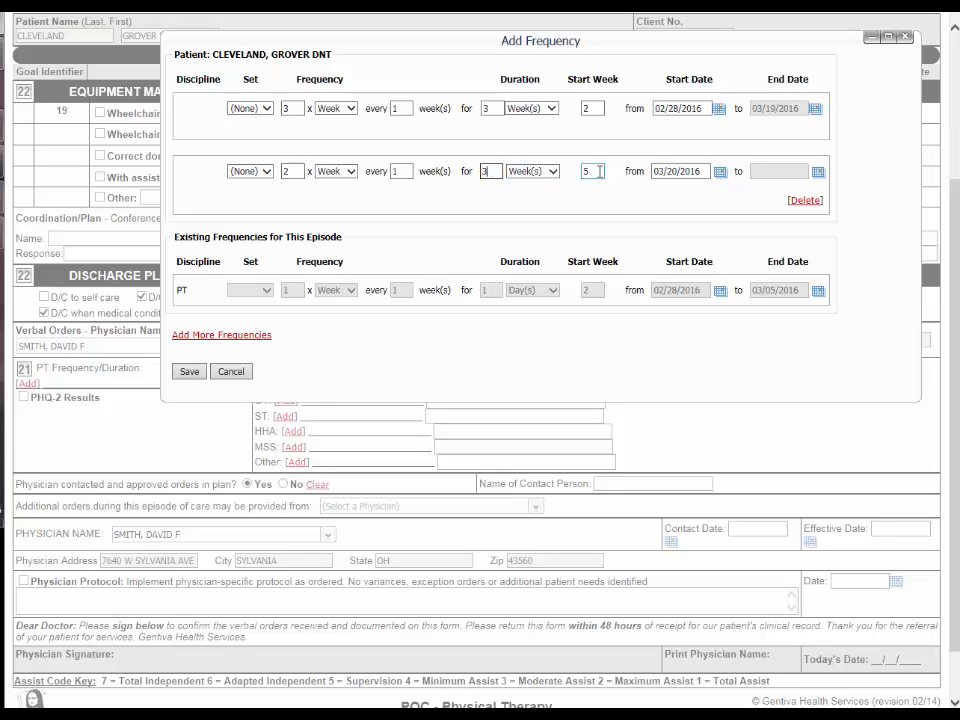
click(598, 171)
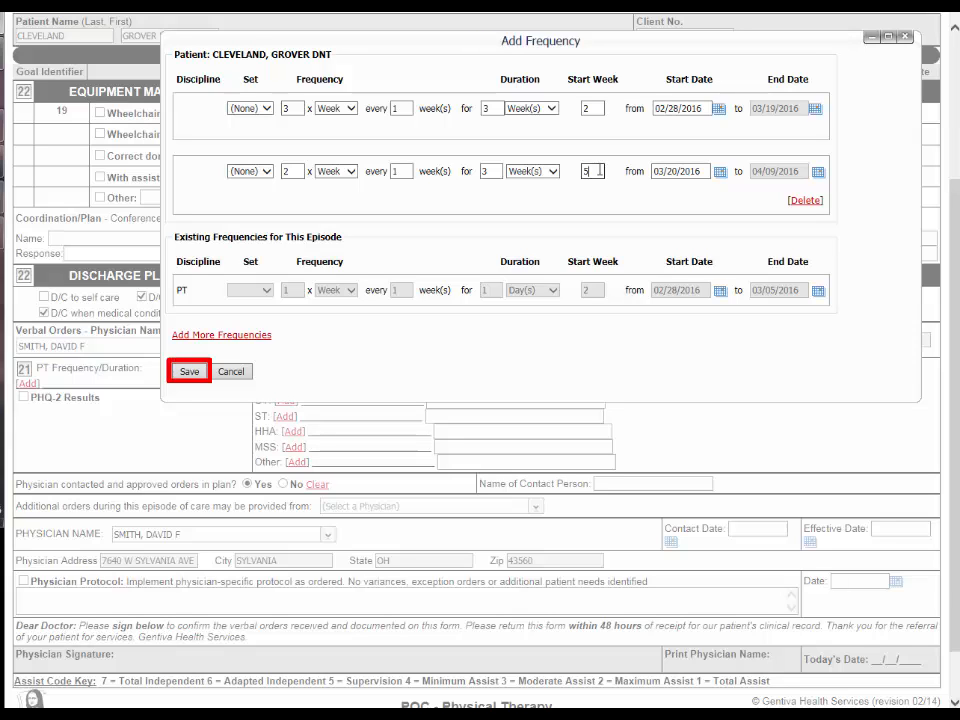
click(191, 375)
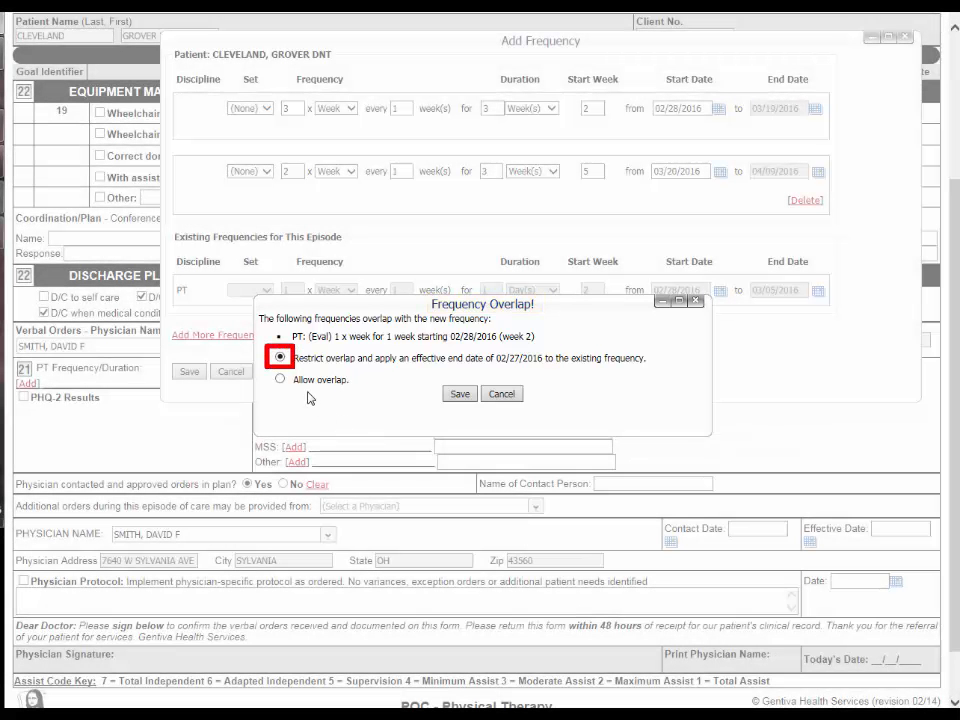
click(458, 394)
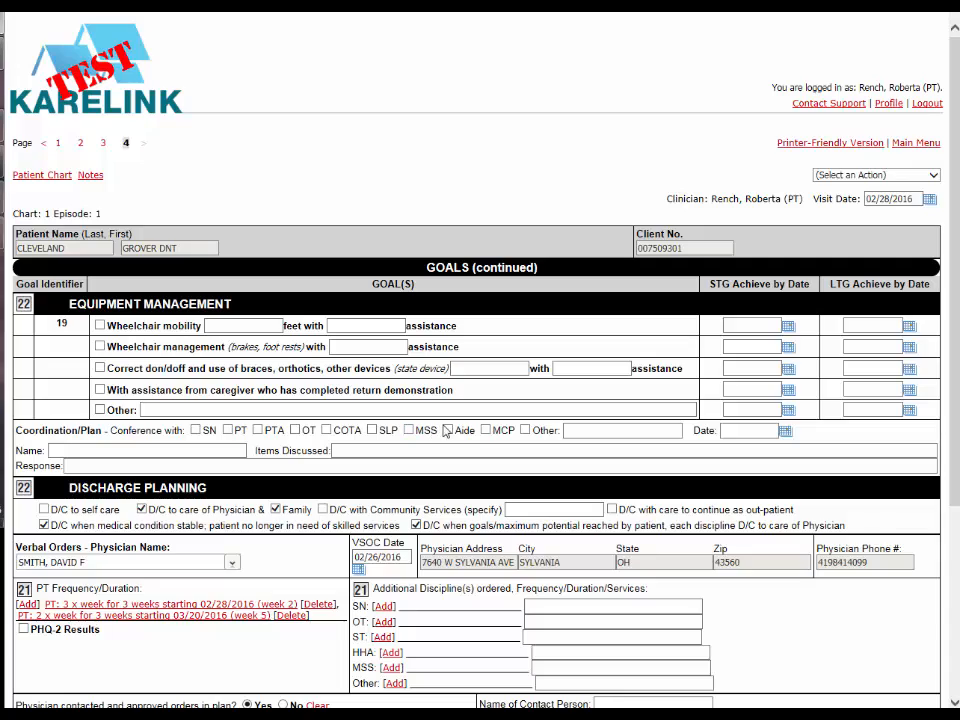
Step: Sign and save the completed Physical Therapy Plan of Care form
scroll(445, 428, down, 3)
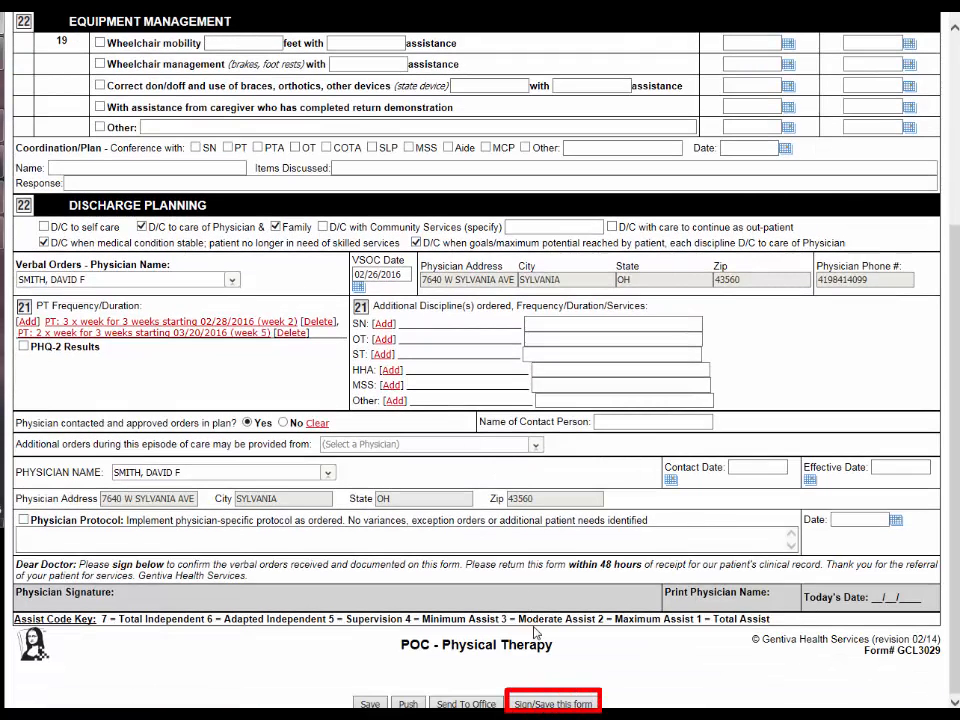
click(553, 703)
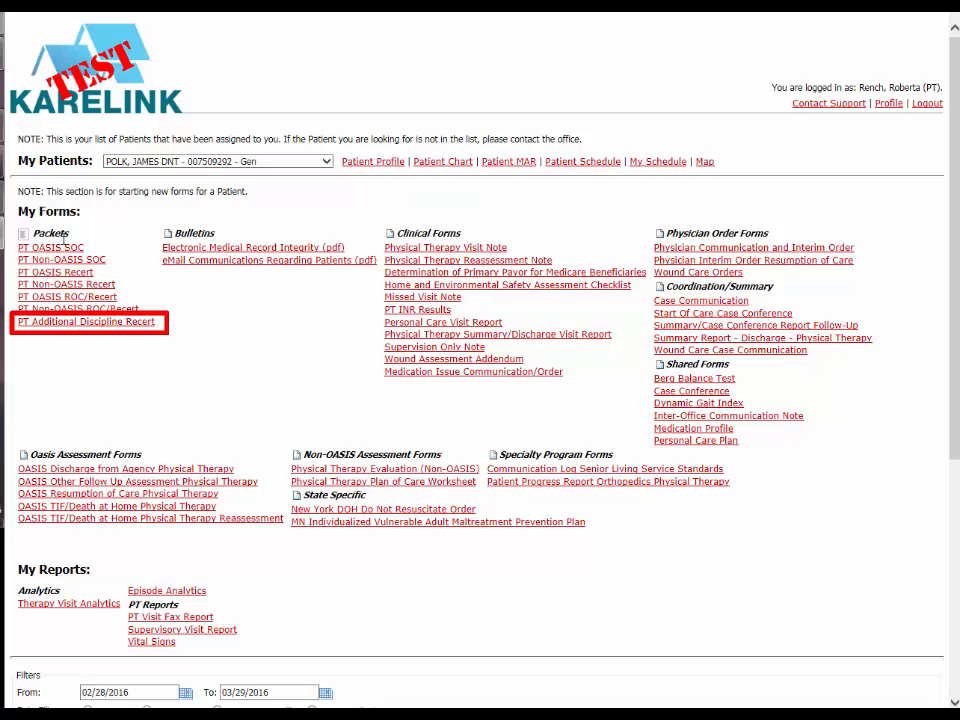
Step: View the forms in the patient's PT Additional Discipline Recert packet and return to the main menu
click(75, 322)
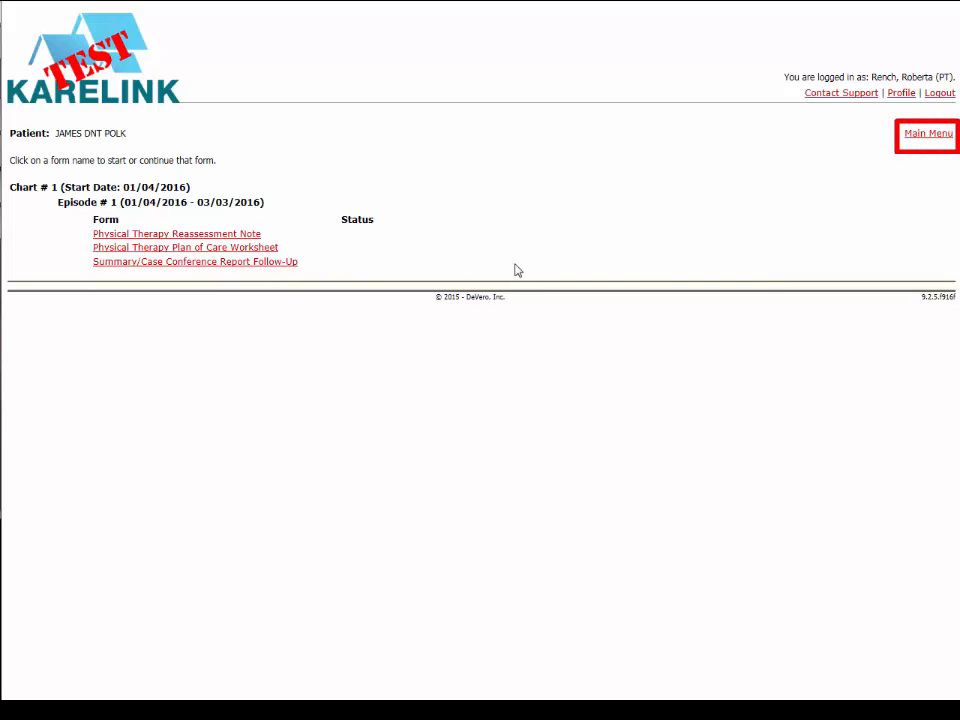
click(921, 135)
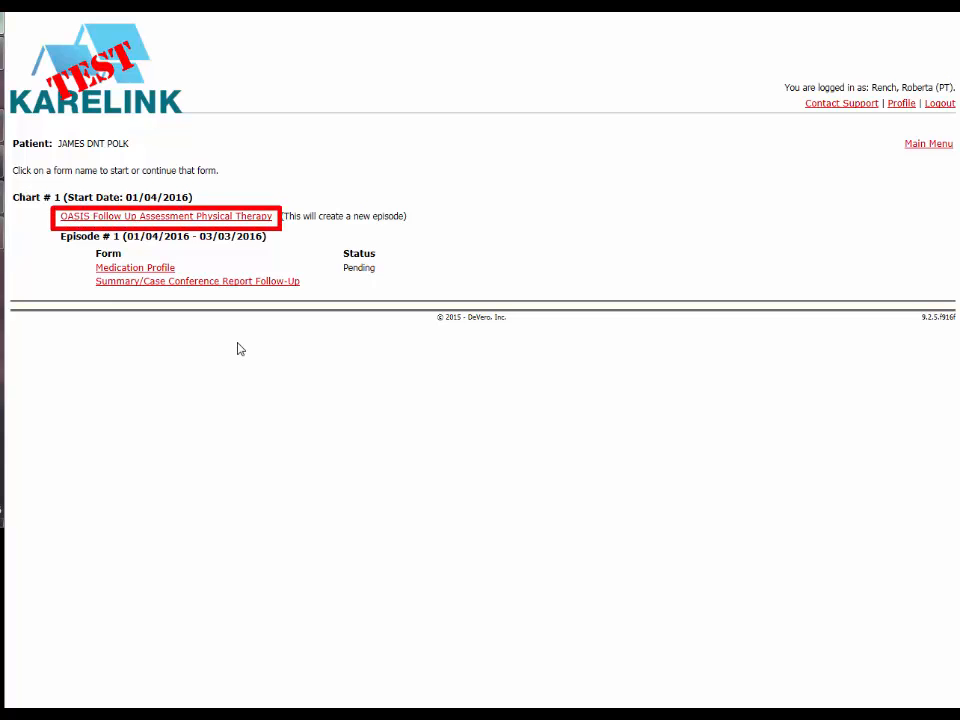
Step: Start an OASIS Follow Up Assessment Physical Therapy for a new episode and save its page 2 with the clinical record items
click(186, 217)
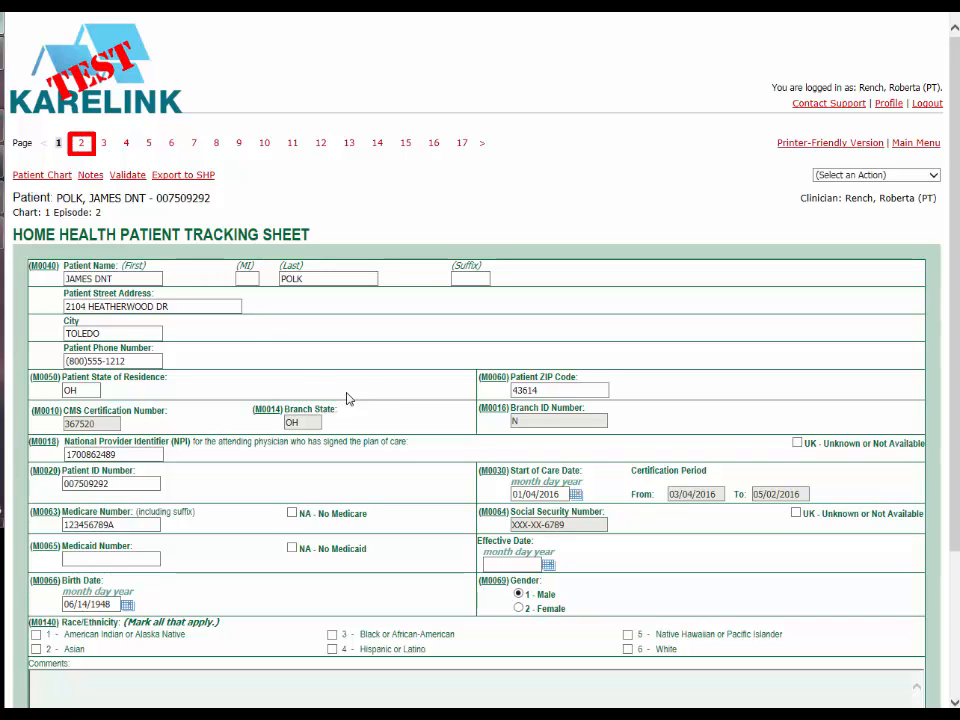
click(80, 143)
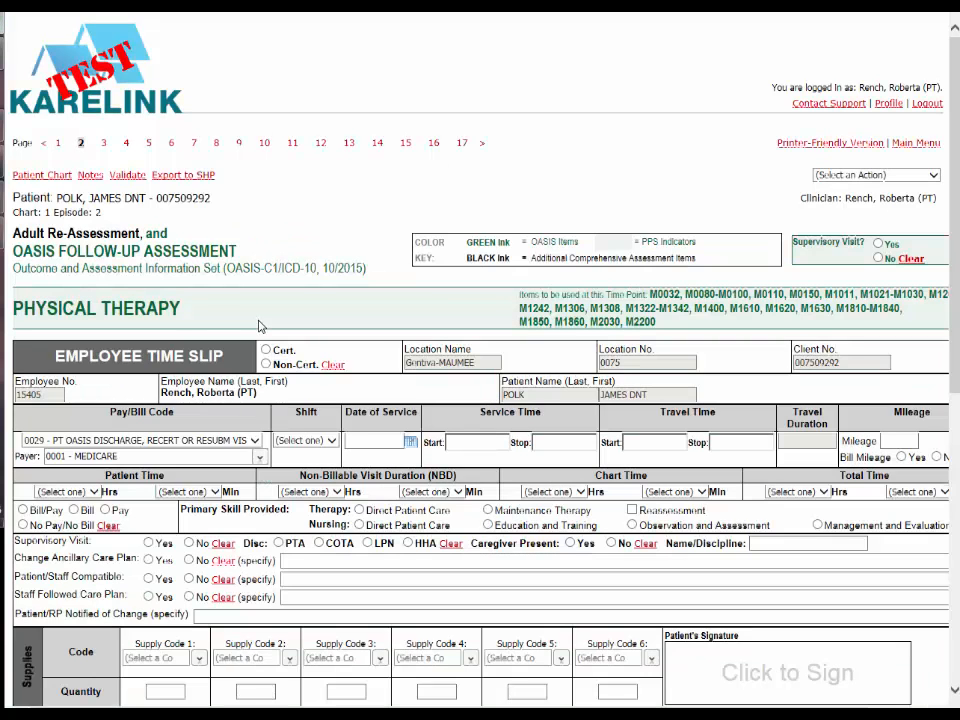
scroll(259, 326, down, 5)
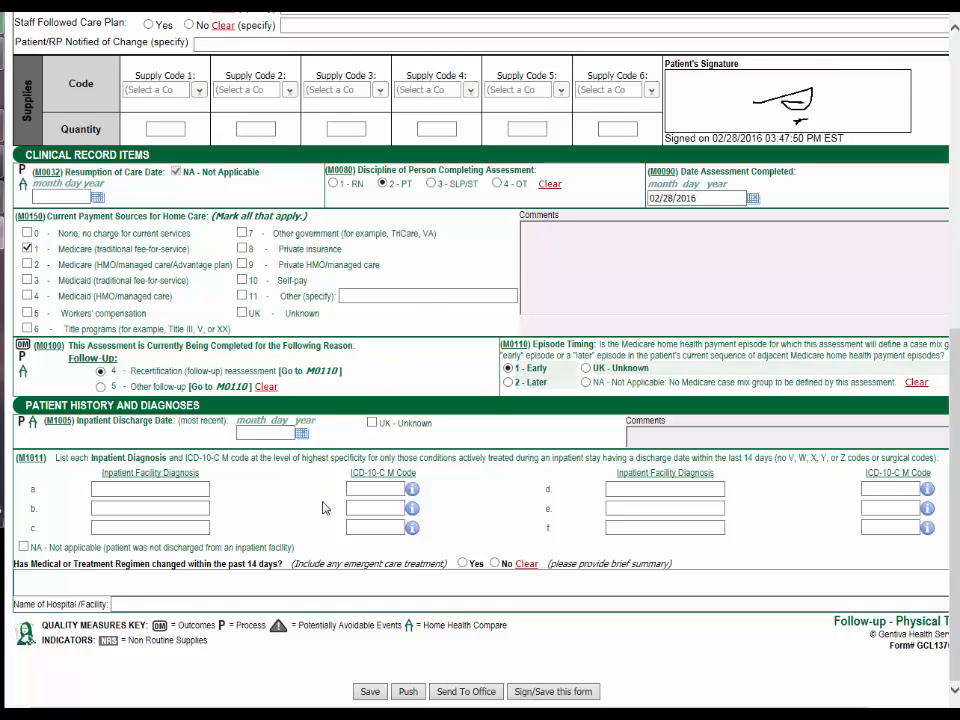
click(369, 691)
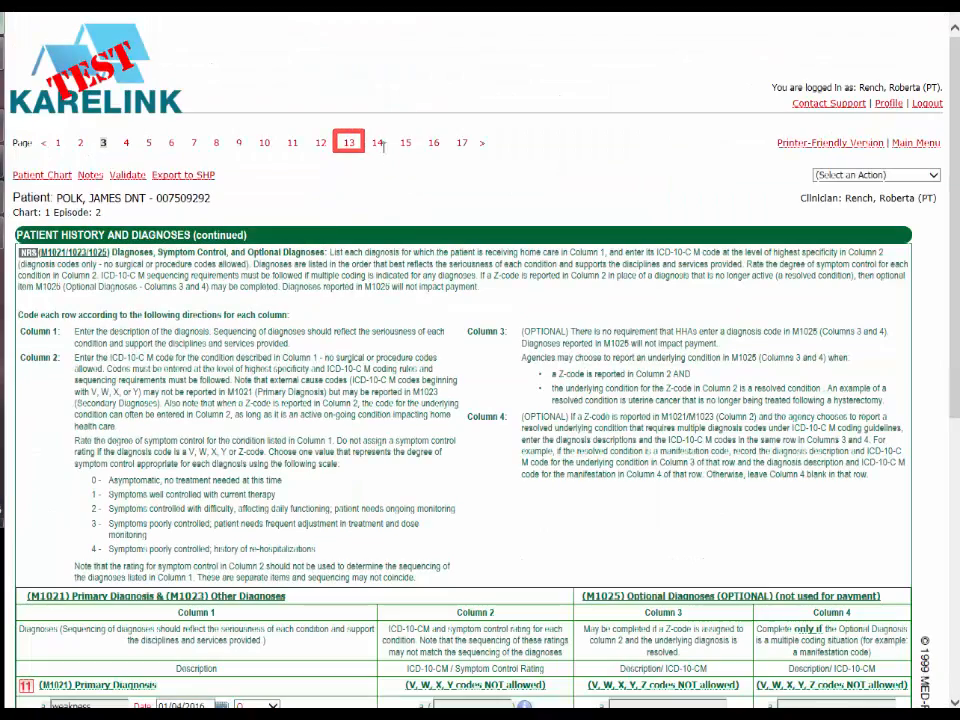
Step: Set the estimated duration of continued Home Health services to 04/29/2016 on page 16 of the follow-up assessment
click(377, 143)
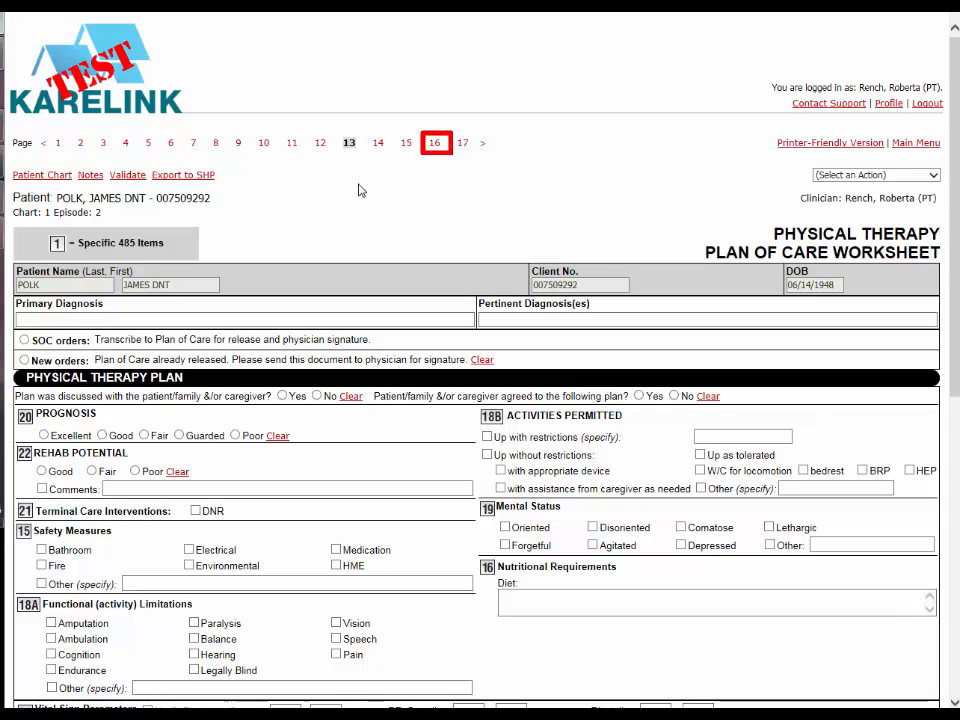
click(435, 145)
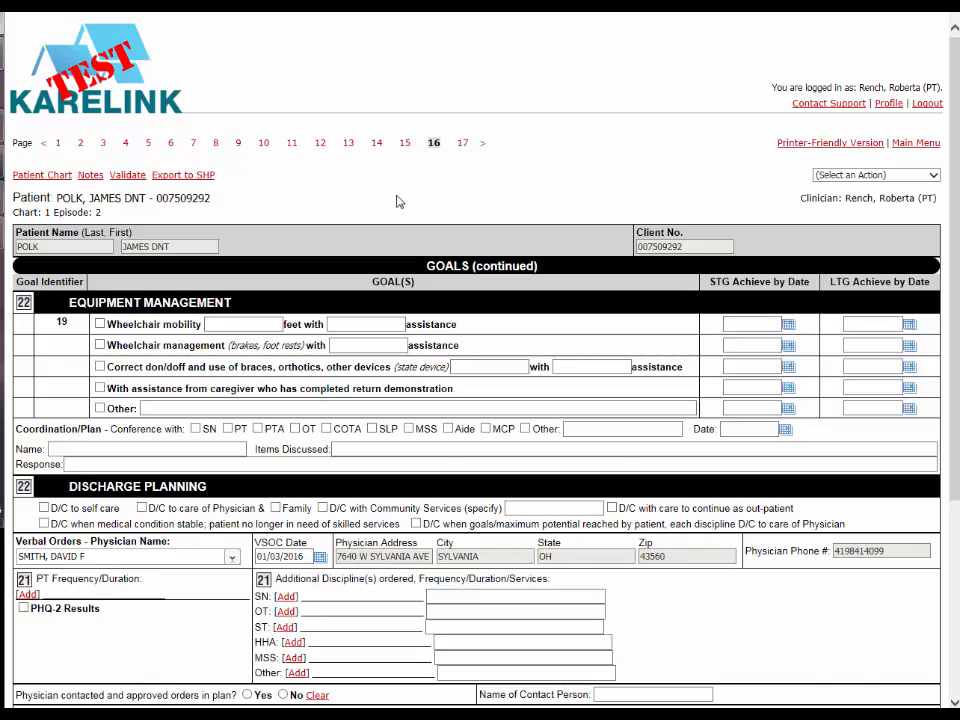
scroll(398, 201, down, 3)
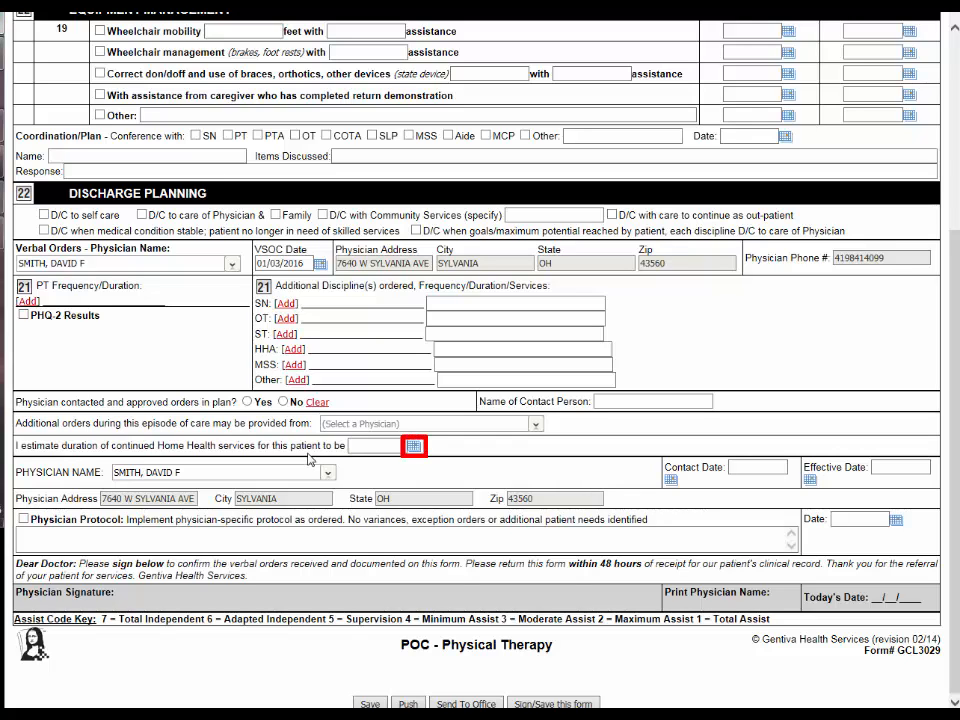
click(414, 446)
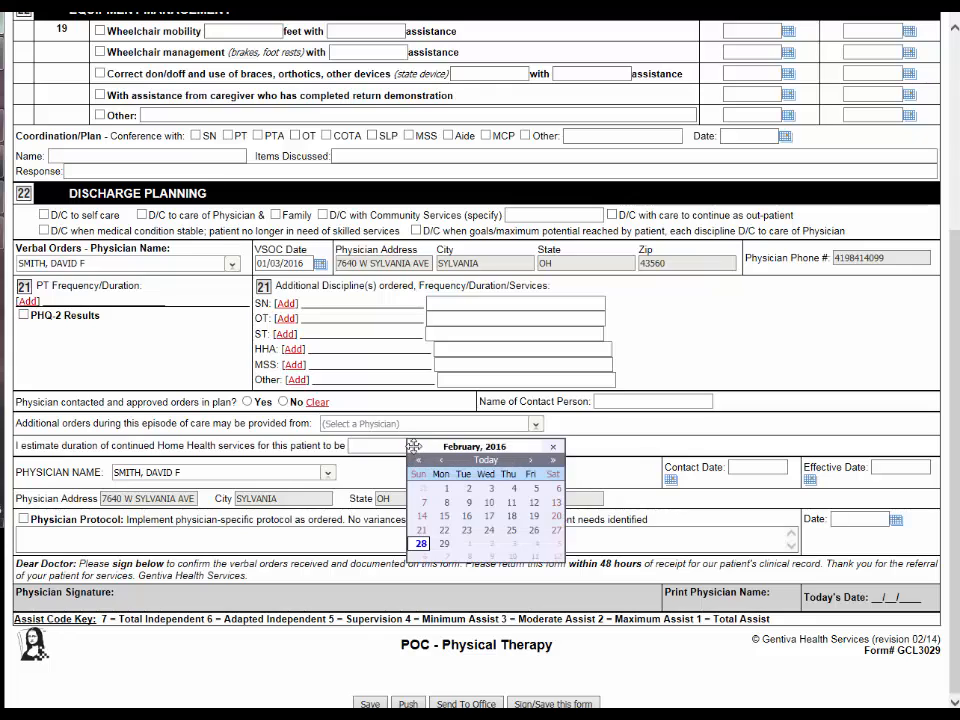
click(531, 461)
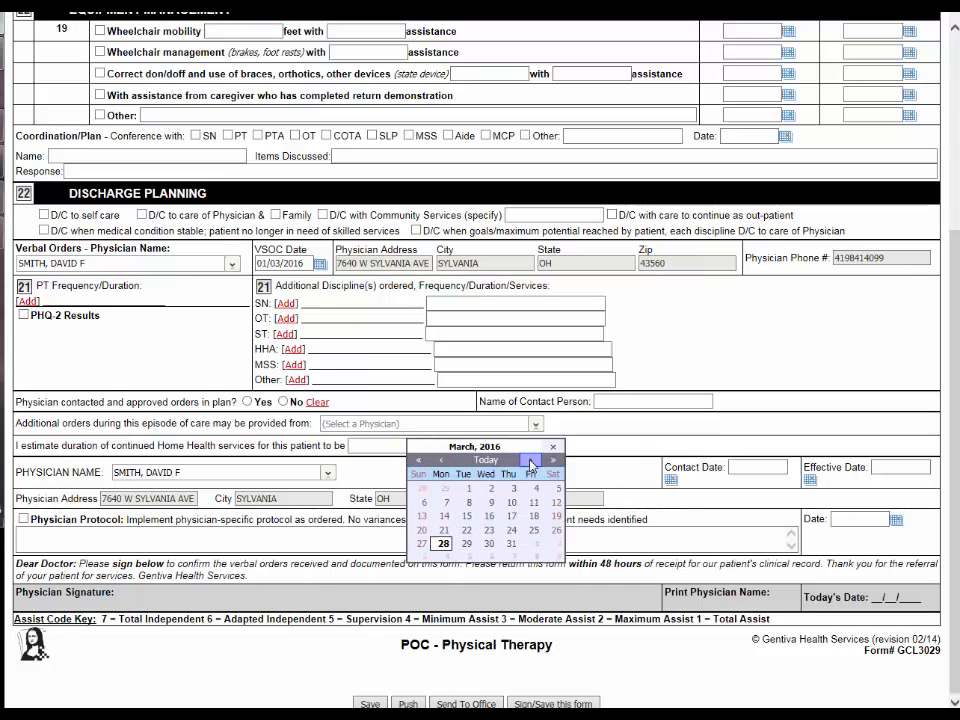
click(531, 461)
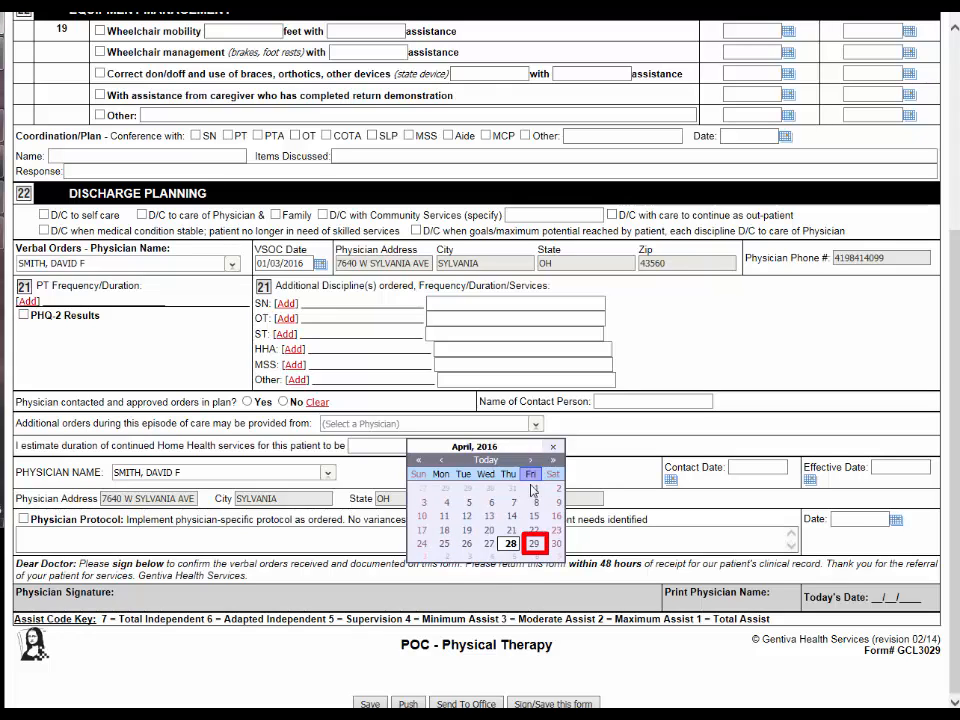
click(535, 542)
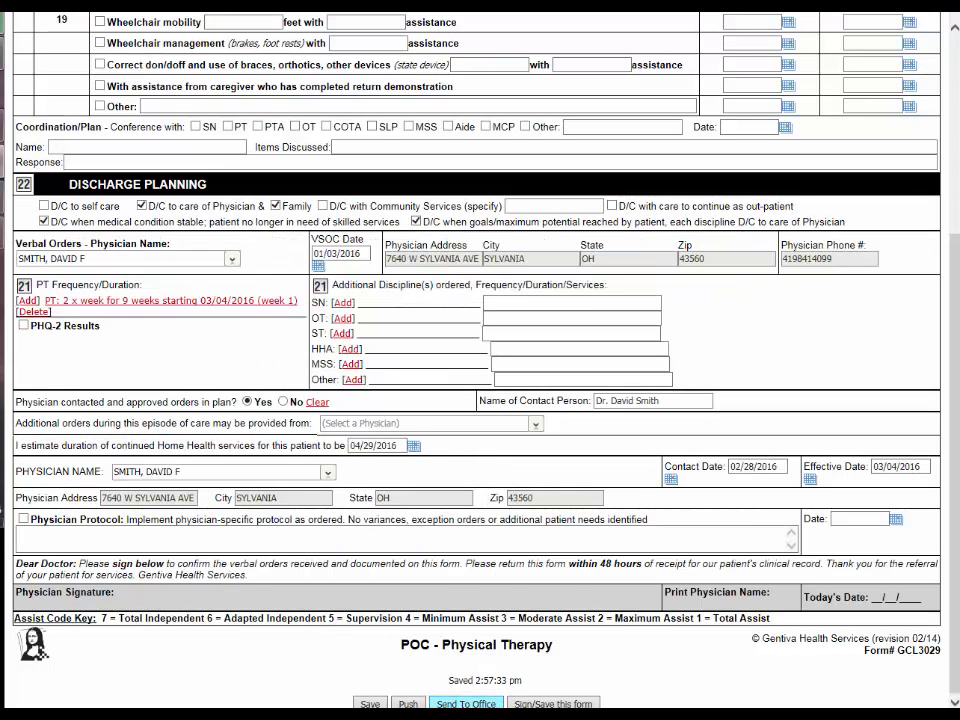
Step: Send the follow-up assessment to the office as complete with signature
click(466, 704)
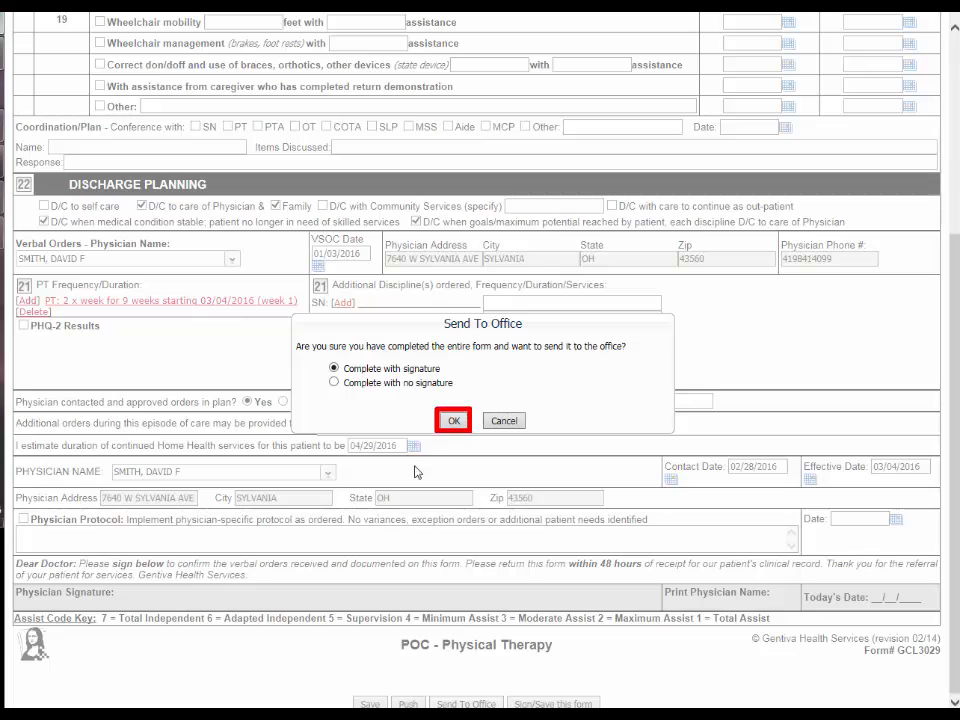
click(452, 421)
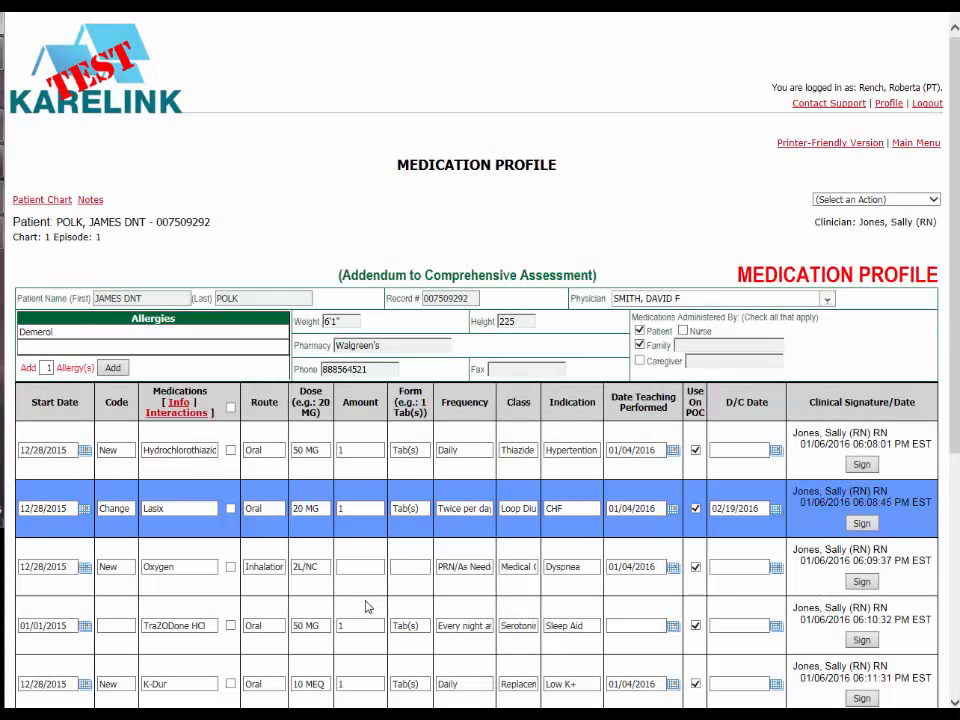
Step: Review the medications and drug regimen review in the Episode 1 Medication Profile and return to the main menu
scroll(396, 606, down, 2)
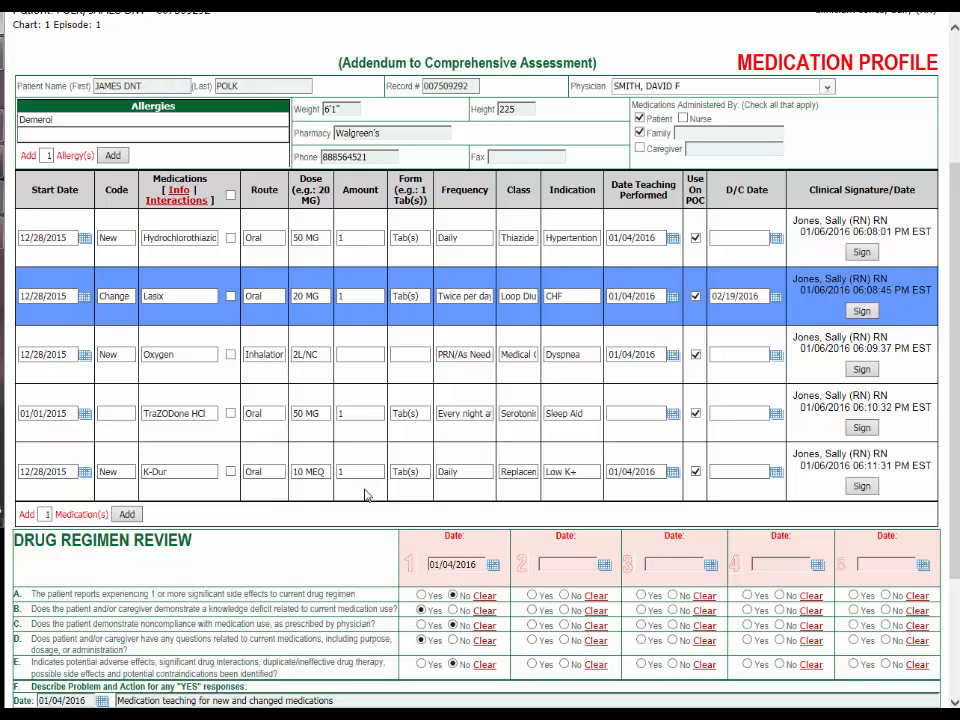
scroll(366, 494, up, 2)
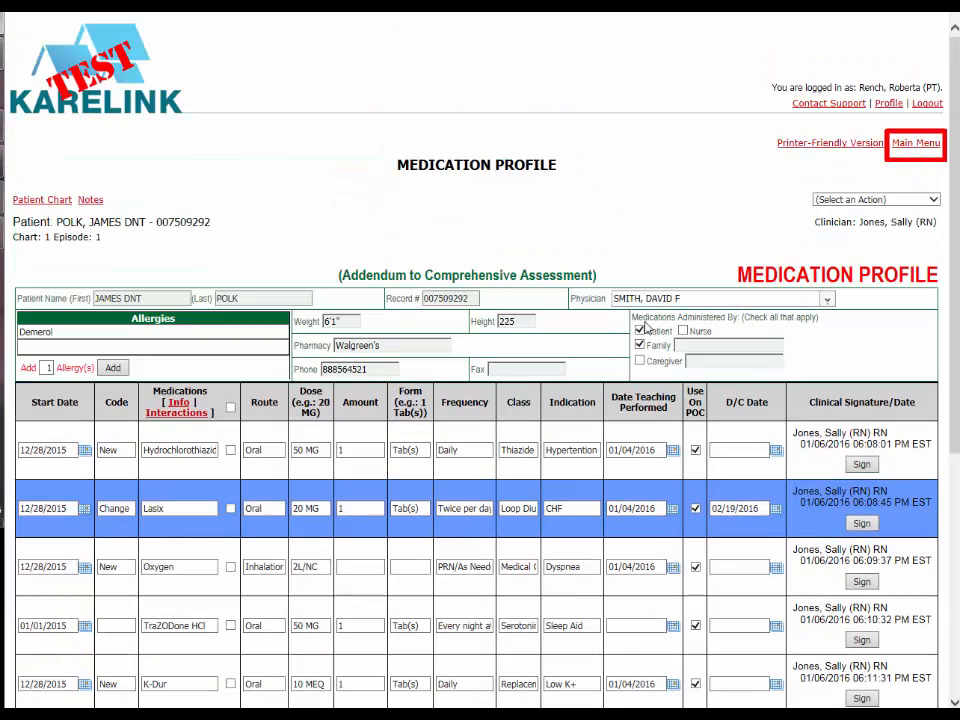
click(915, 143)
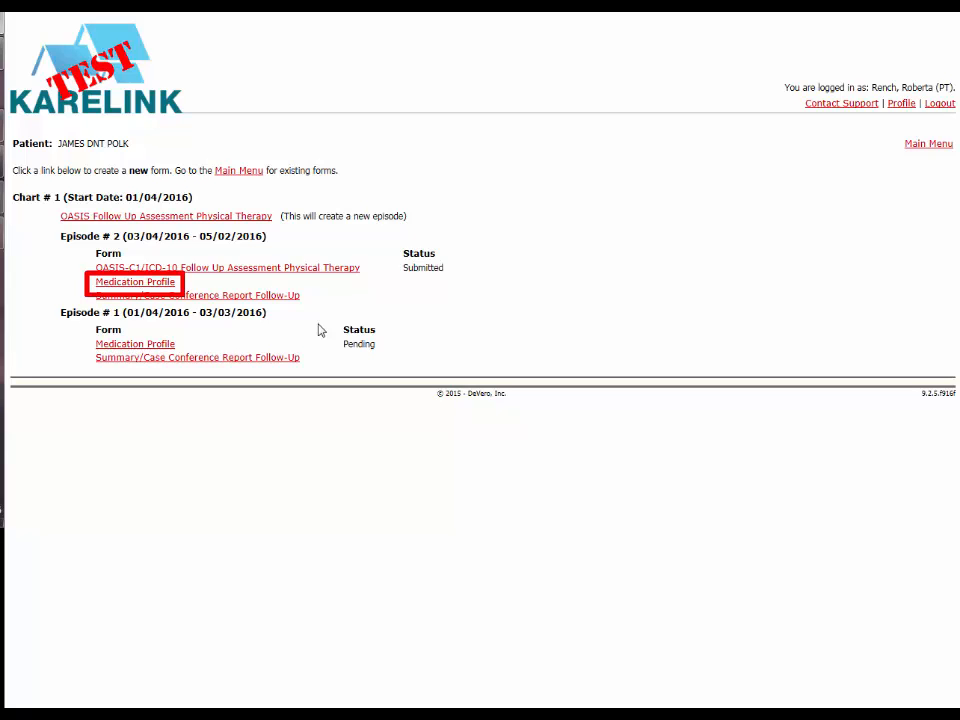
Step: Open a new Medication Profile for Episode 2 and show its discharged medications
click(166, 283)
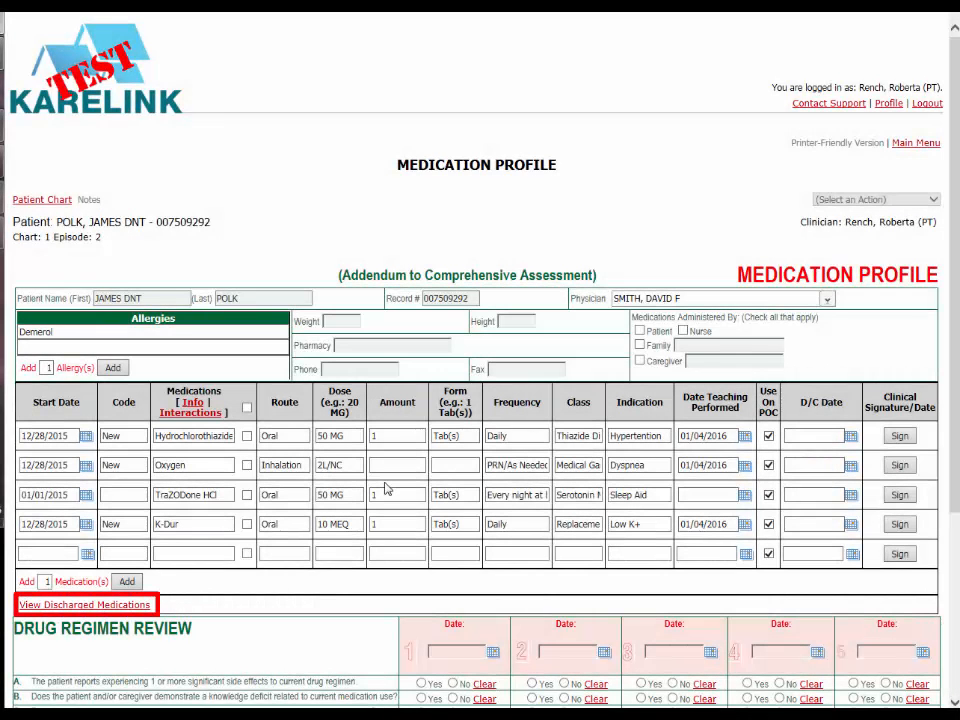
click(100, 606)
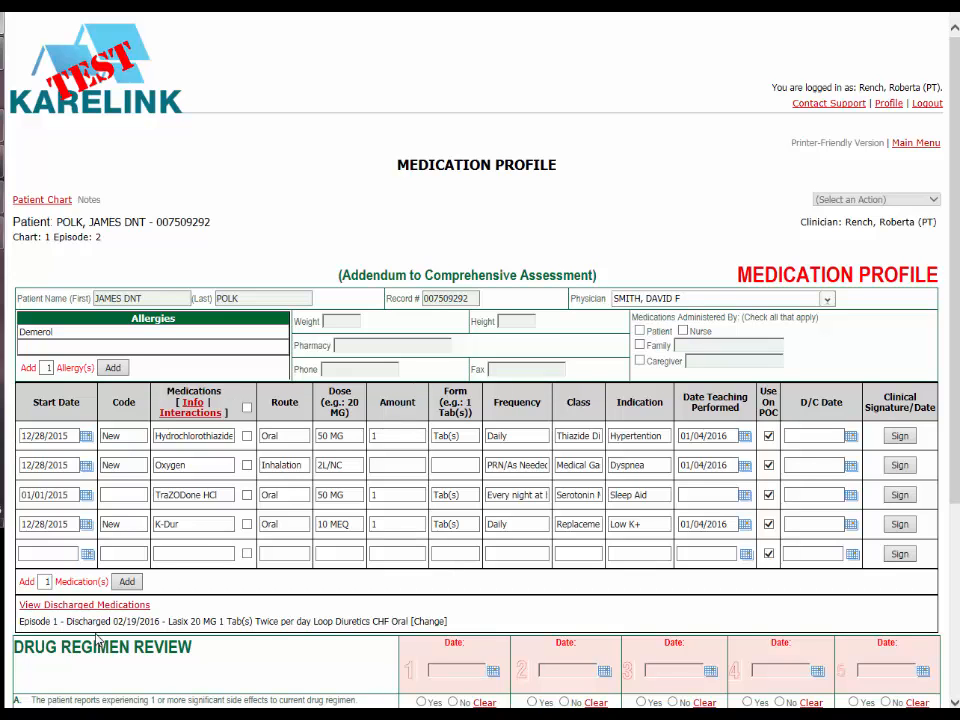
Step: Sign and save the Episode 2 Medication Profile
scroll(97, 637, down, 5)
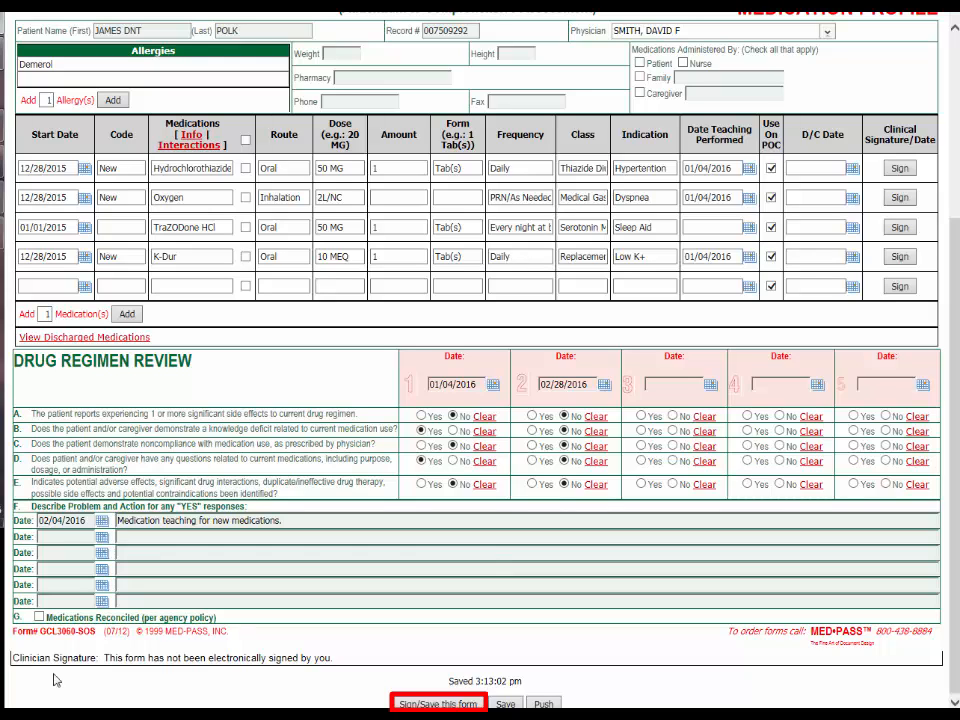
click(438, 704)
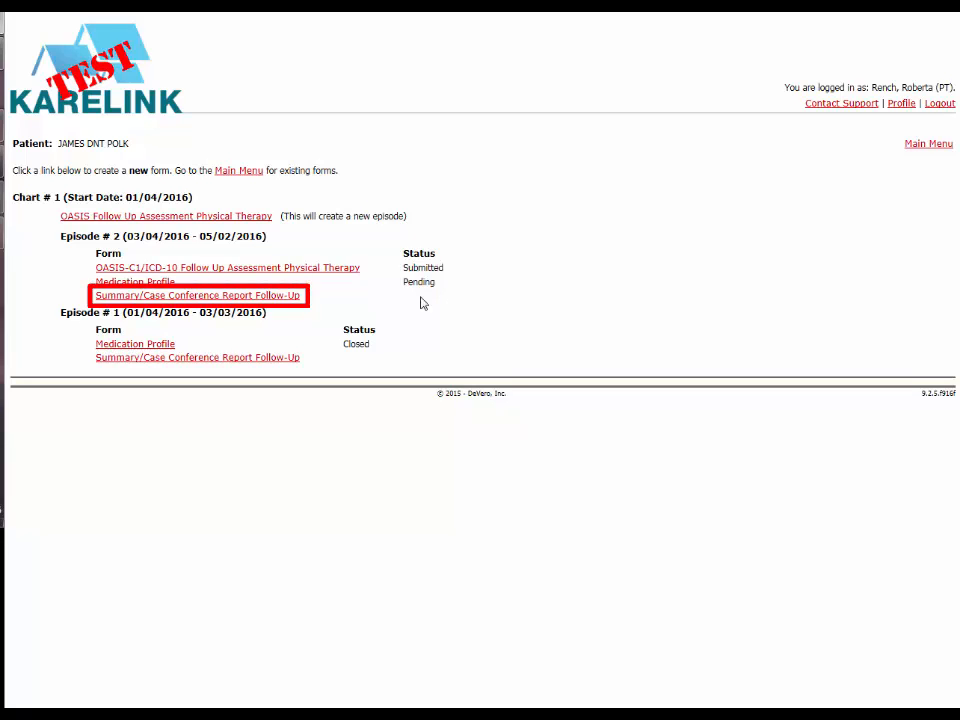
Step: Complete the Episode 2 Summary/Case Conference Report Follow-Up for recertification and send it to the office as complete with signature
click(284, 300)
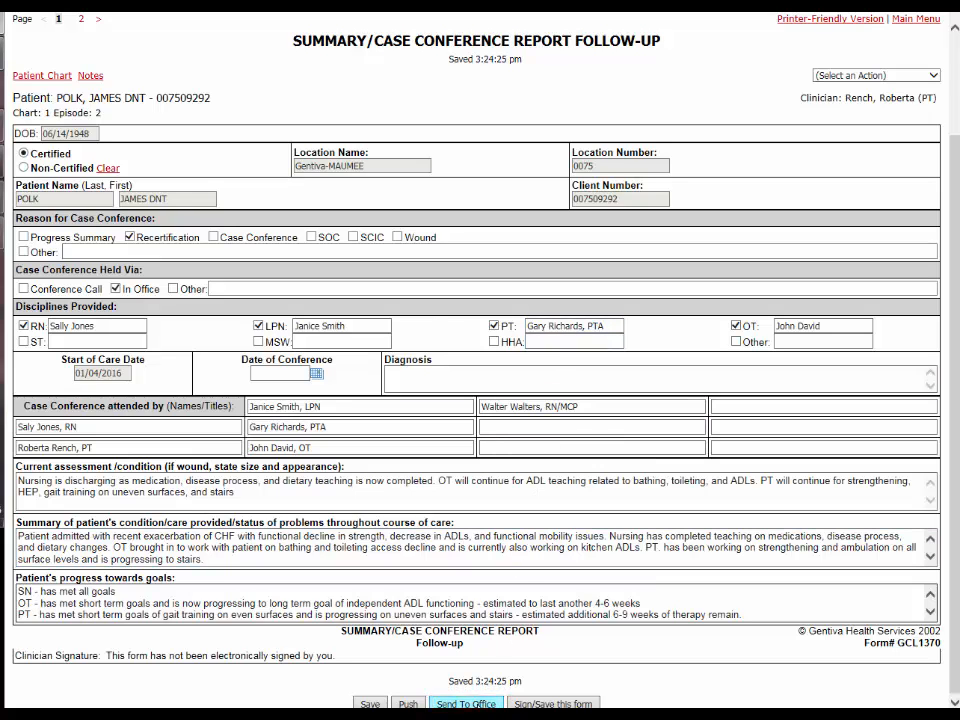
click(480, 704)
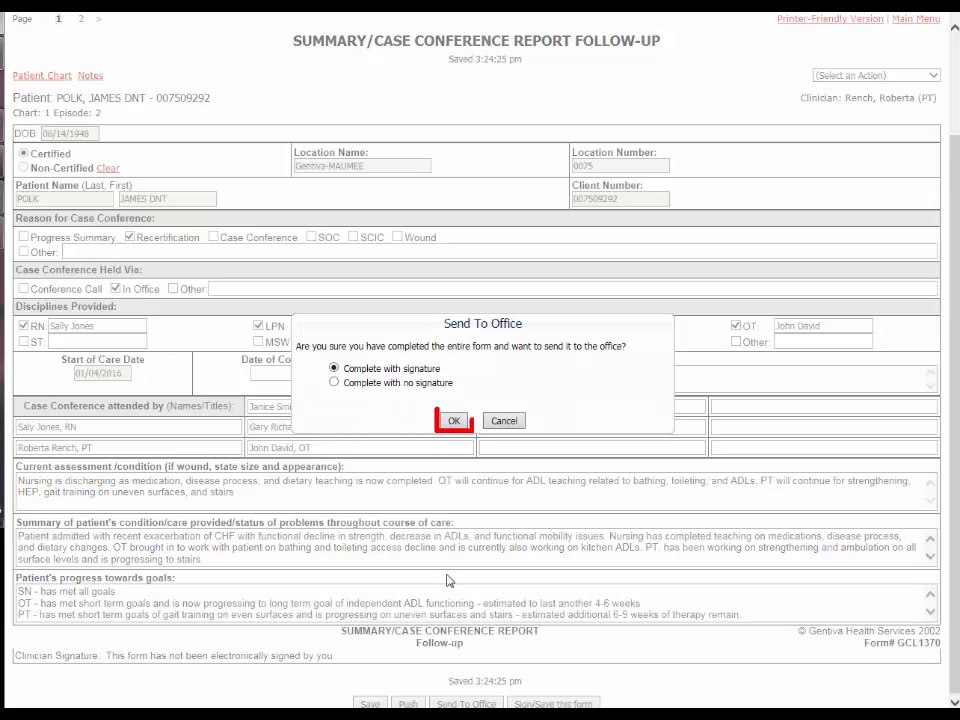
click(453, 420)
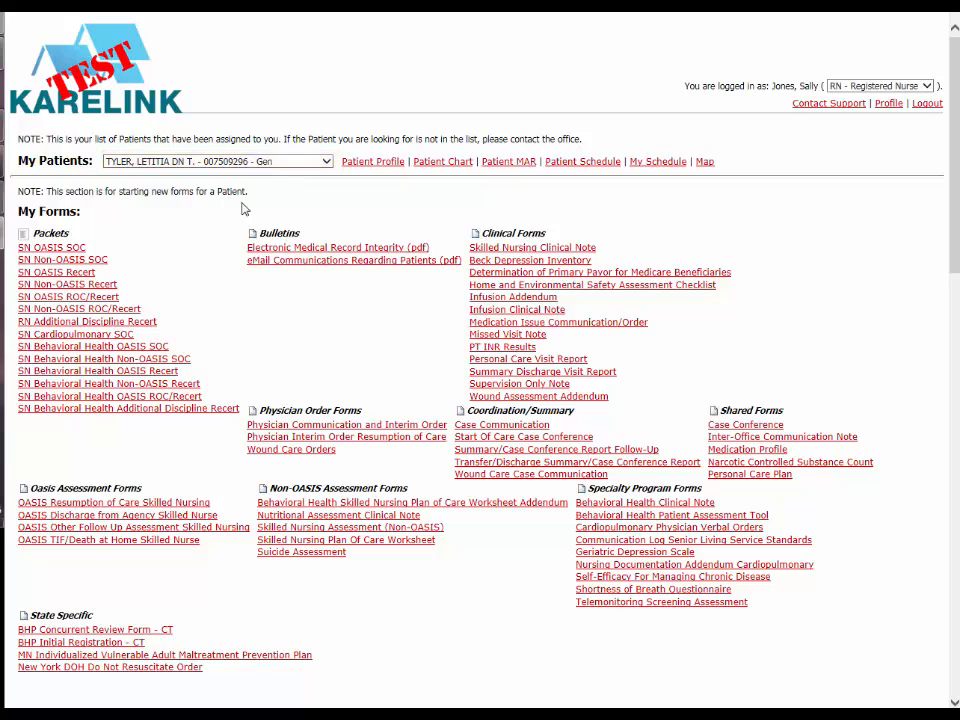
Step: Start an OASIS TIF/Death at Home Skilled Nurse form, mark race/ethnicity as White on the tracking sheet and save it
click(148, 543)
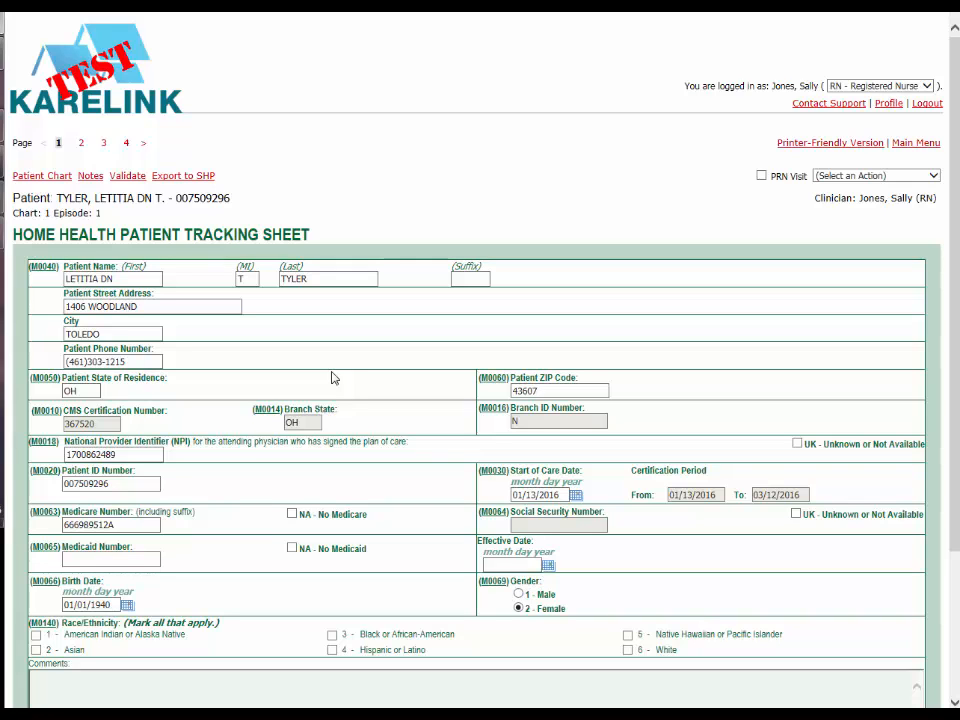
scroll(366, 405, down, 3)
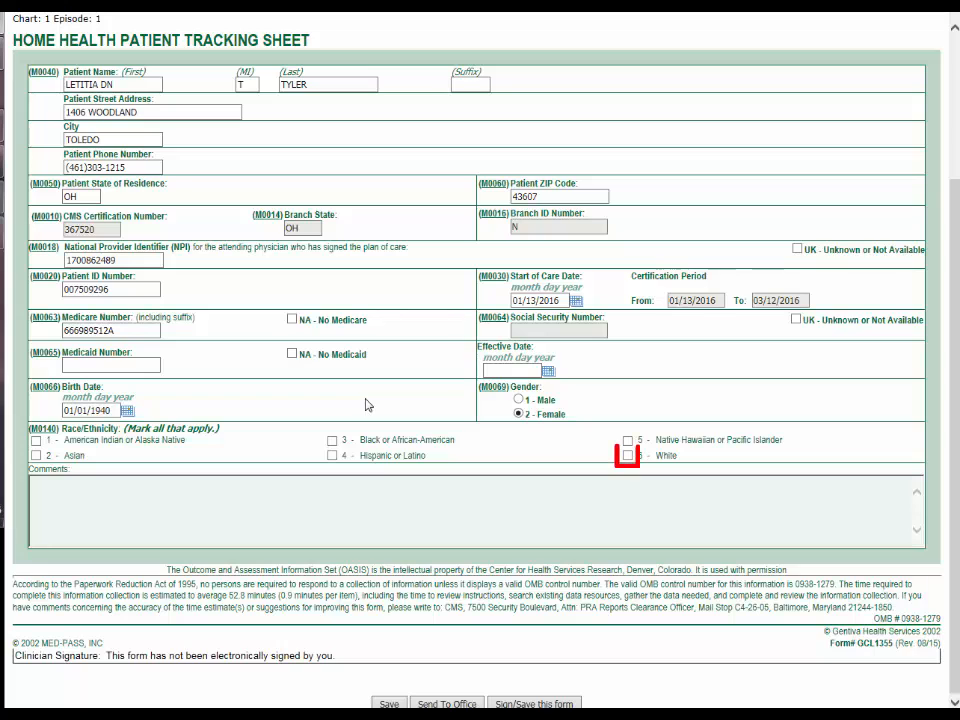
click(627, 455)
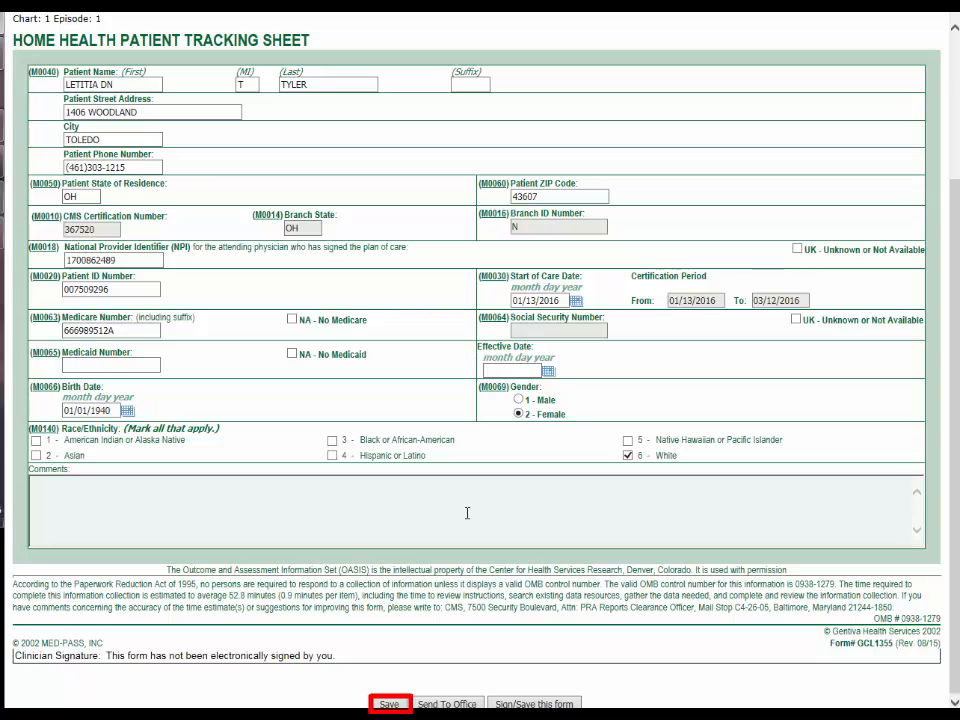
click(389, 703)
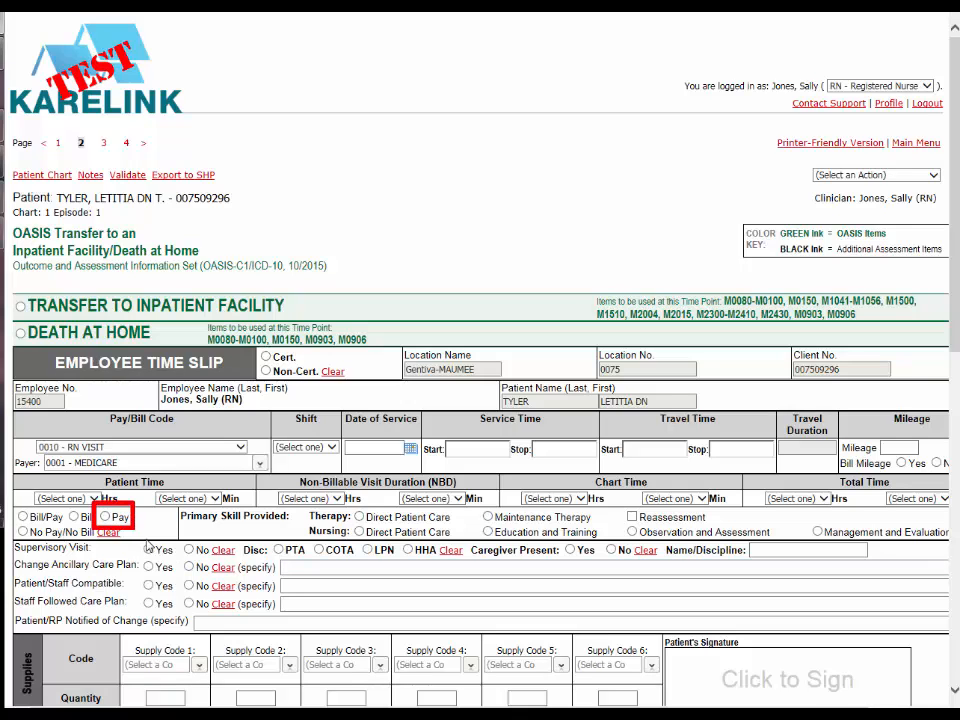
Step: Mark the time slip as Pay and send the completed OASIS transfer form to the office as complete with signature
click(106, 517)
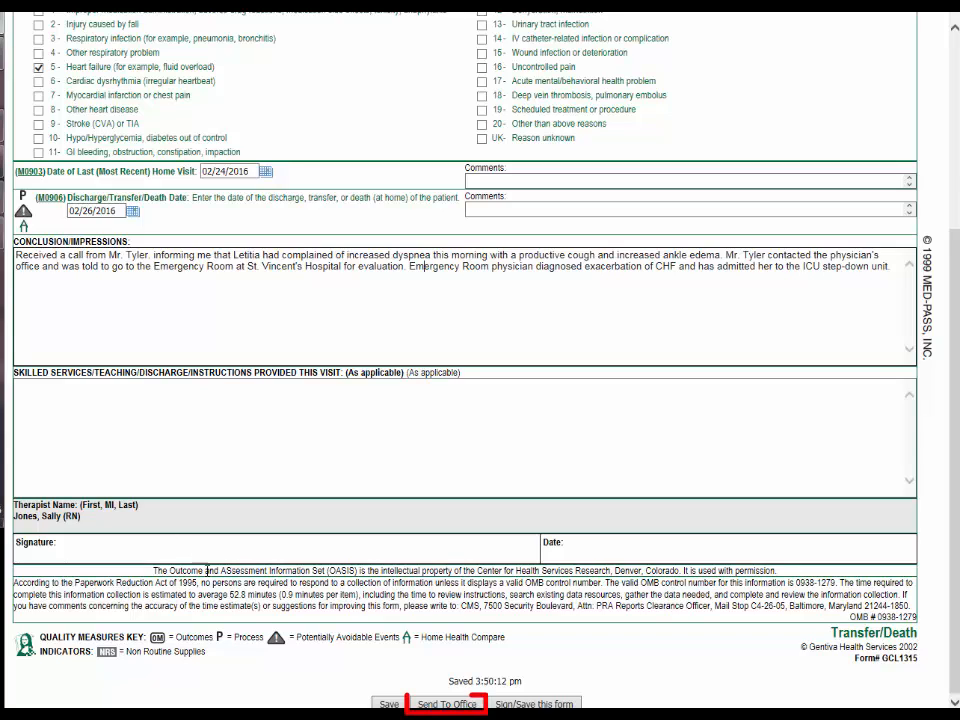
click(455, 704)
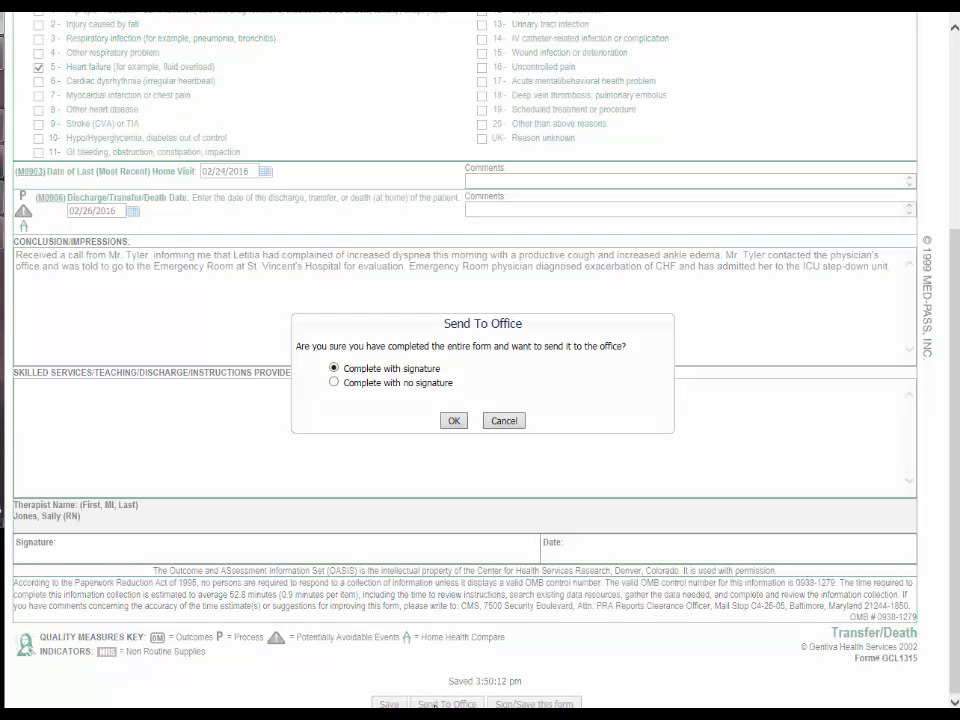
click(454, 420)
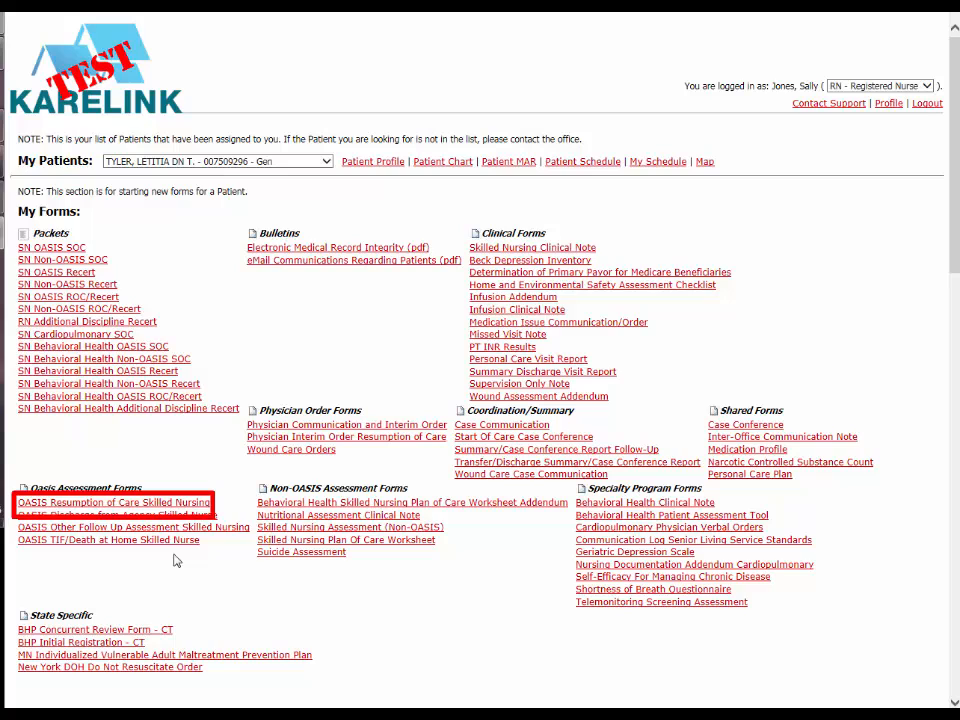
Step: Start an OASIS Resumption of Care Skilled Nursing assessment, mark race/ethnicity as White on the tracking sheet and save it
click(155, 502)
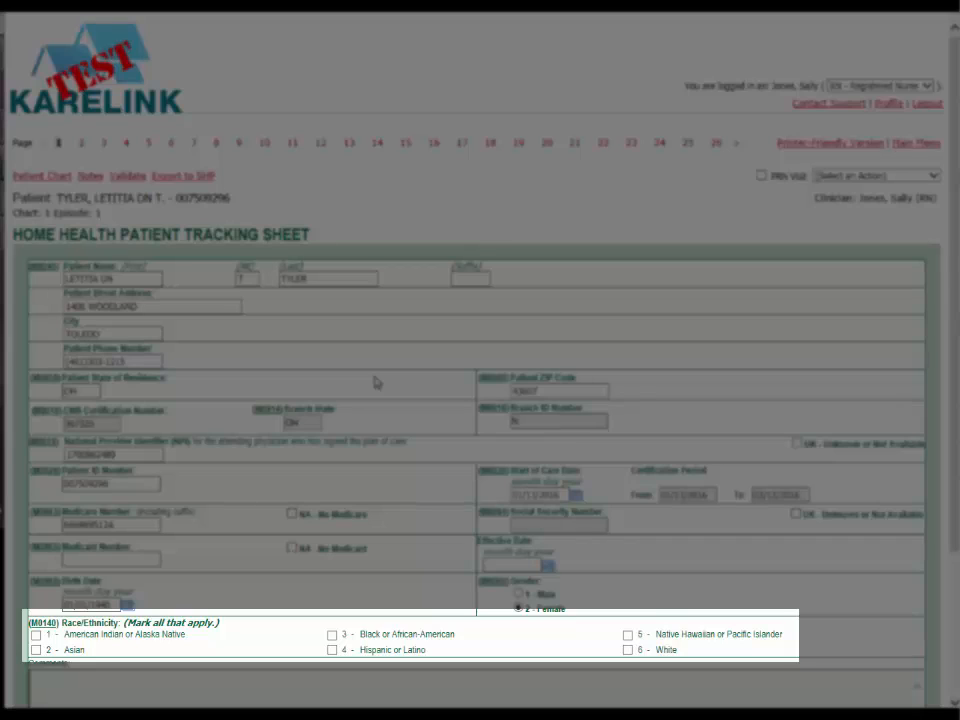
scroll(378, 384, down, 2)
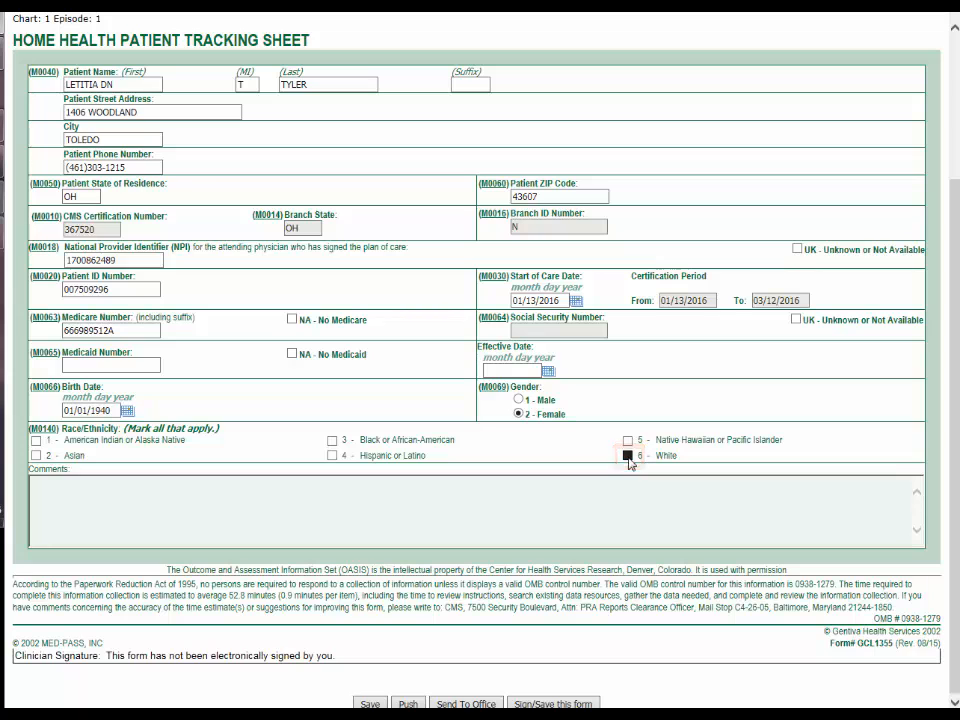
click(369, 703)
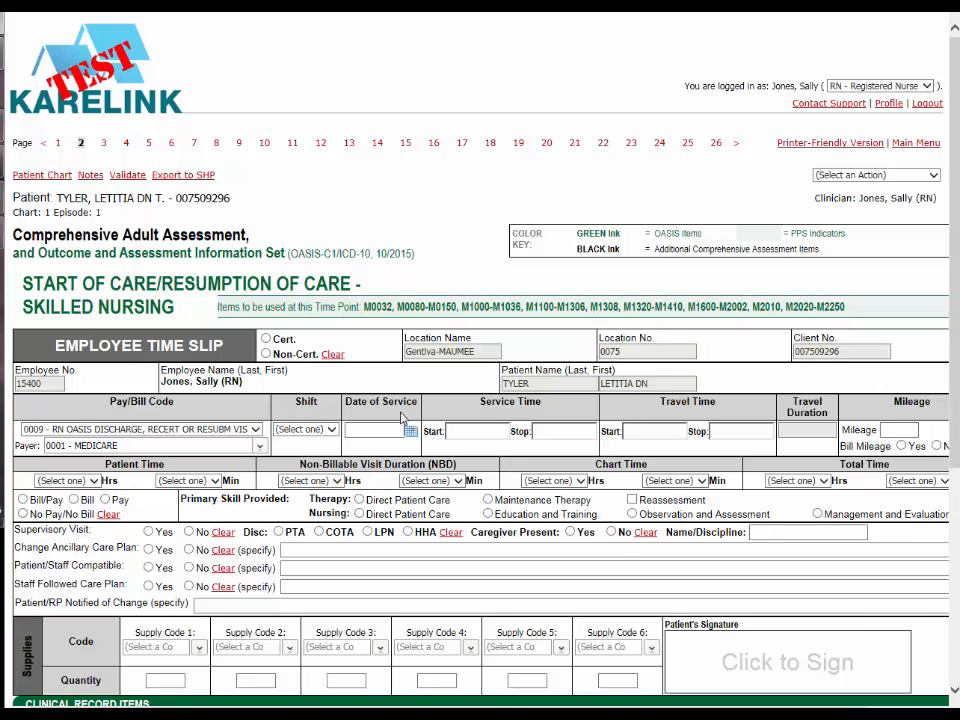
Step: Complete the page 2 time slip and clinical record items for the 02/28/2016 visit starting 8:35 AM, and open the Discharge Planning page
scroll(404, 418, down, 3)
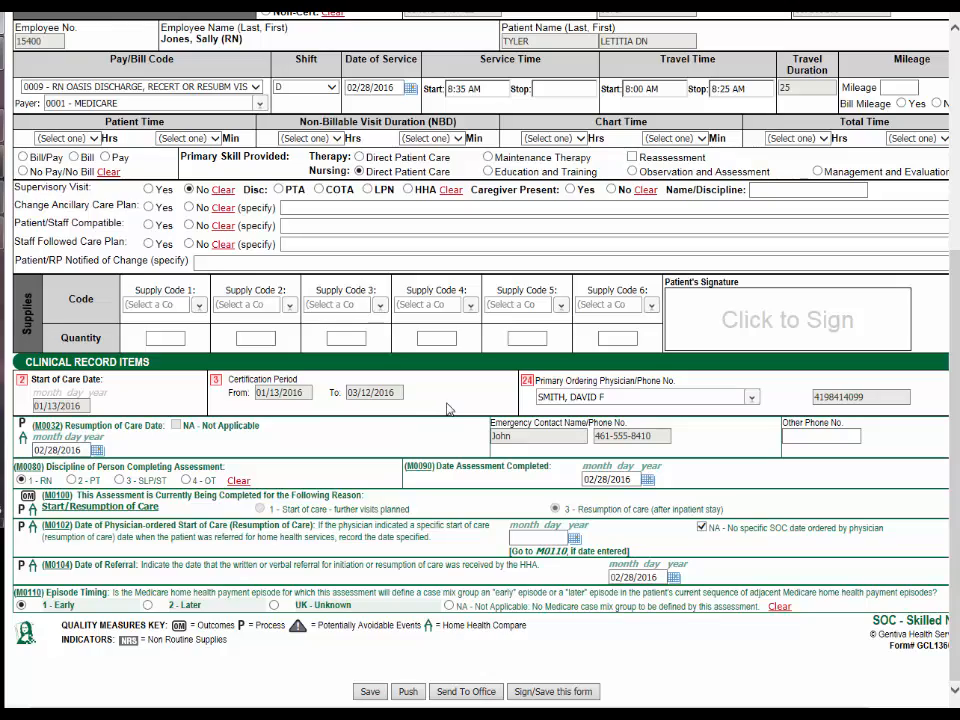
scroll(397, 411, up, 3)
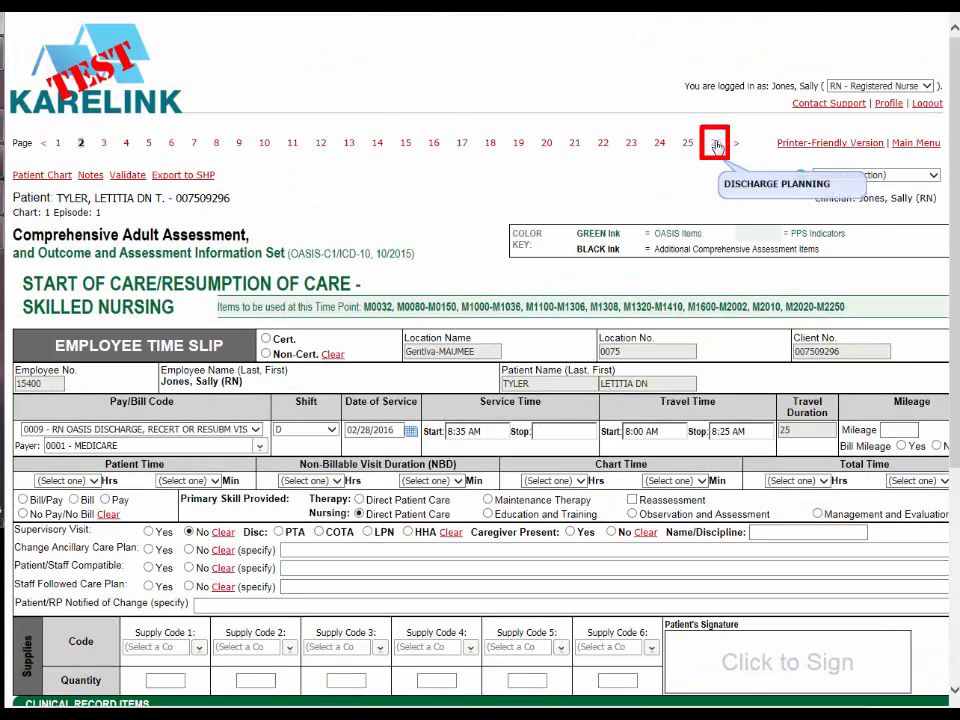
click(715, 146)
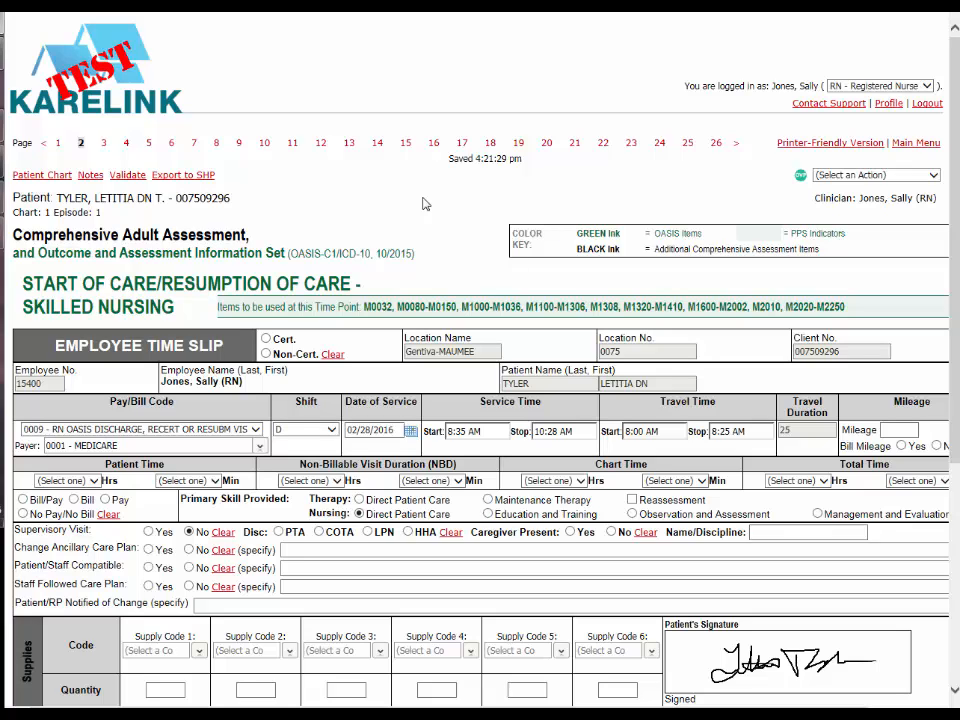
Step: Send the Resumption of Care assessment to the office as complete with signature
scroll(420, 220, down, 4)
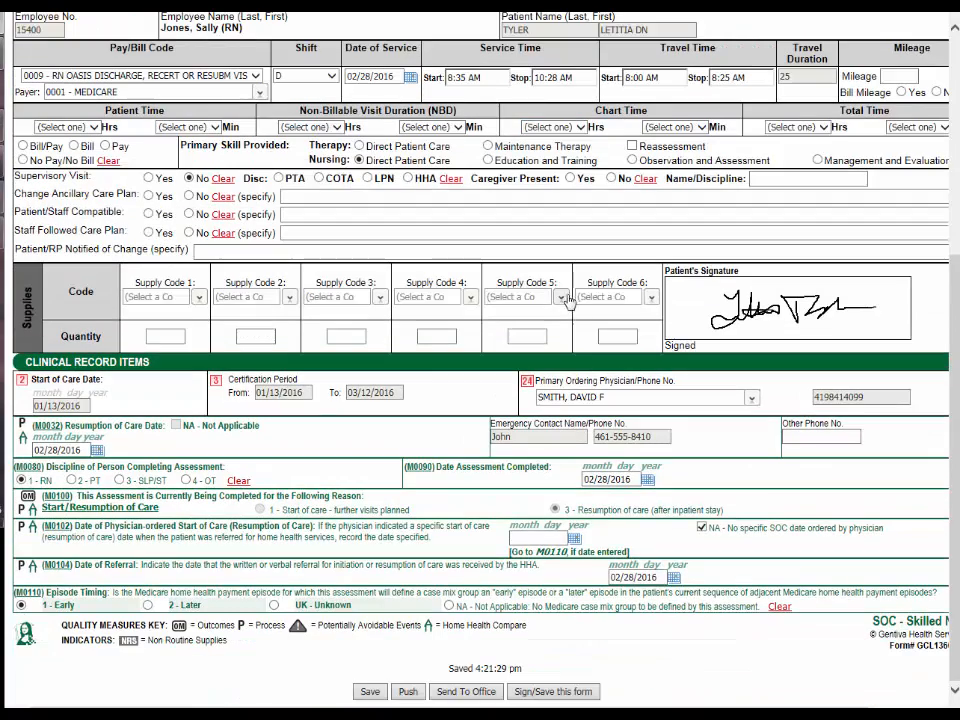
click(470, 692)
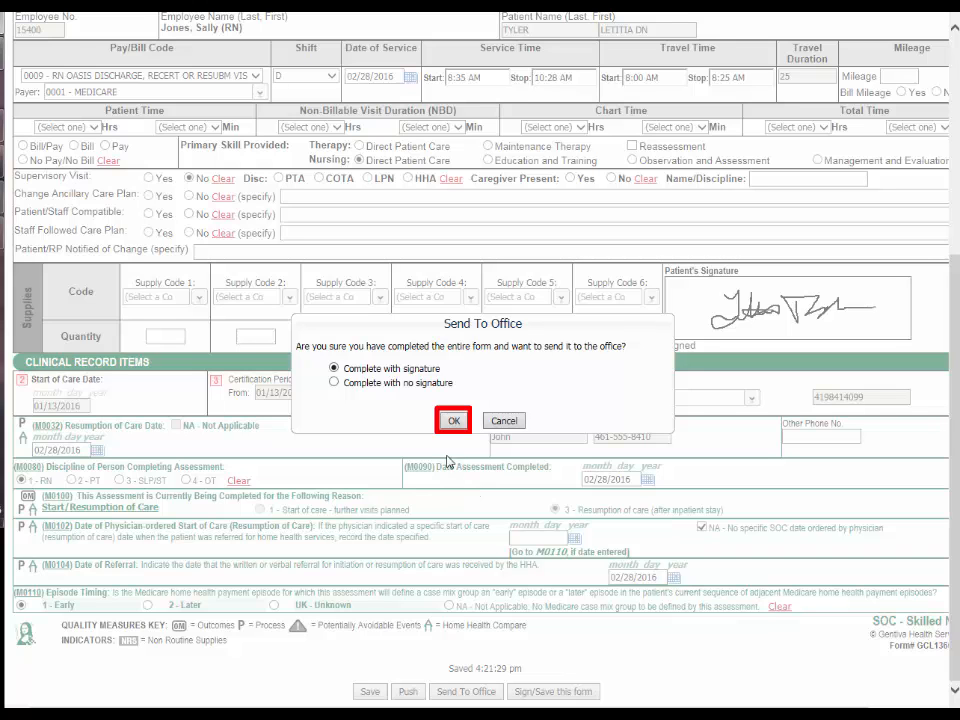
click(454, 421)
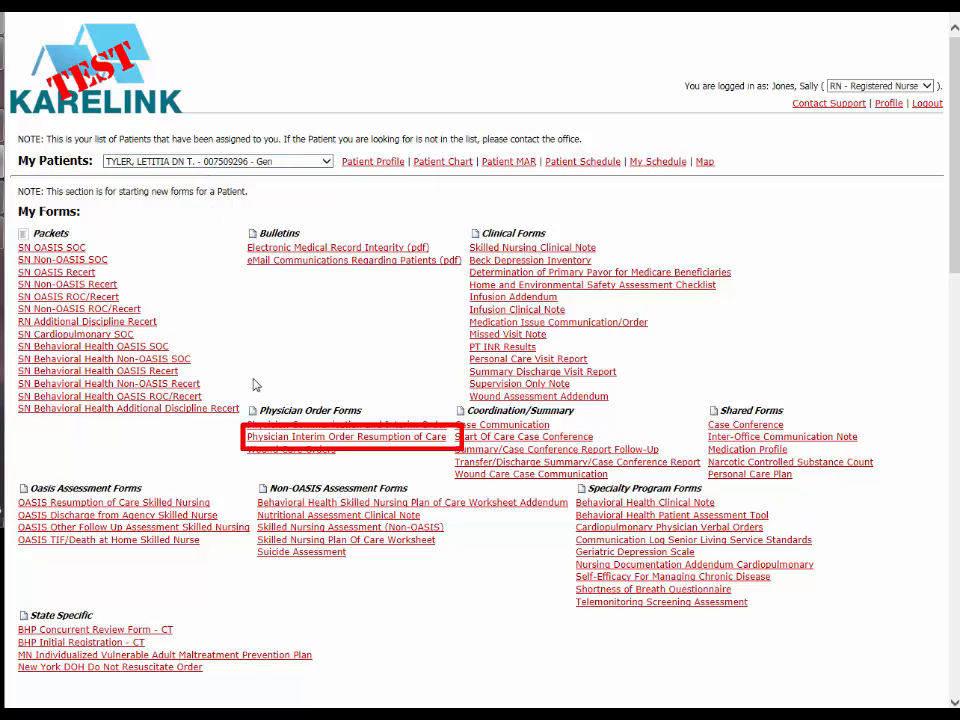
Step: Create a Physician Interim Order Resumption of Care with the new diagnoses, medication changes and SN 2 x week for 2 weeks, and save page 1
click(350, 438)
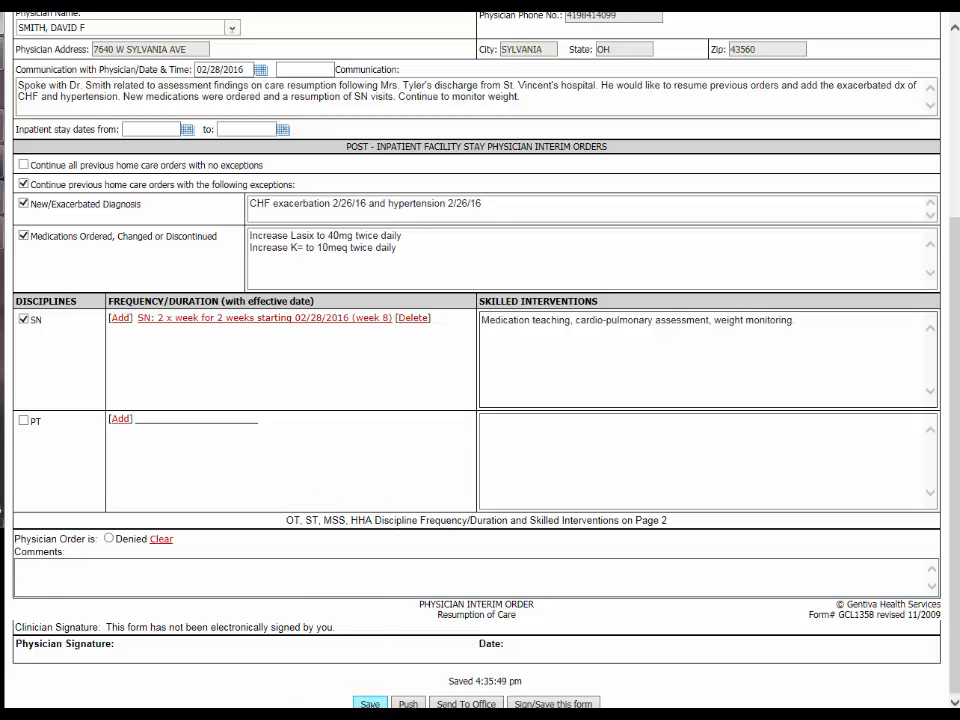
click(369, 703)
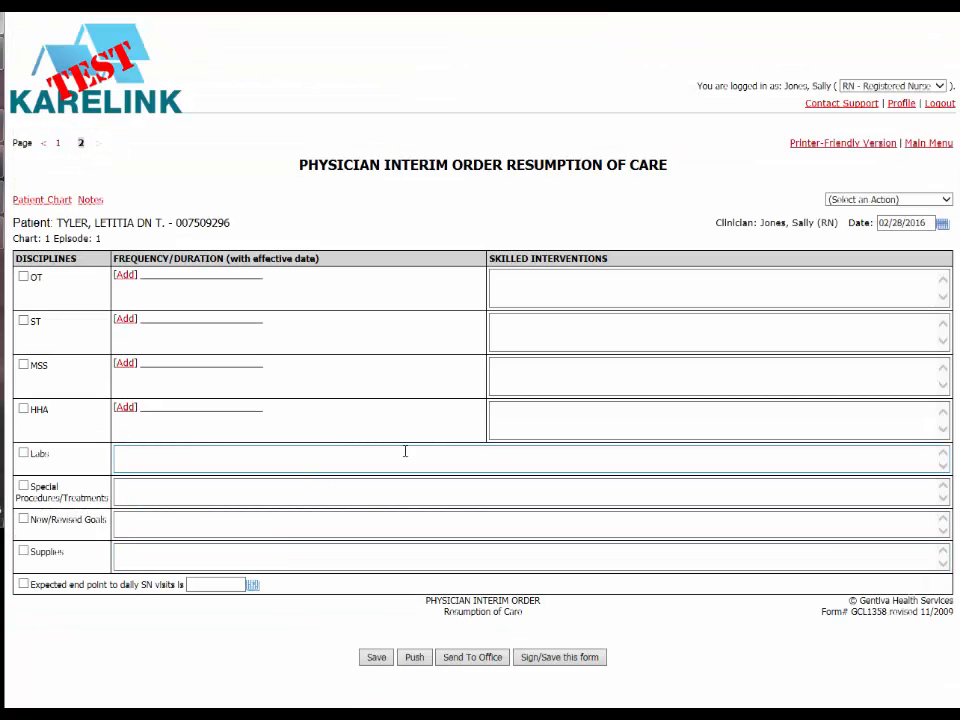
Step: Add the lab order "Chem Profile on 3/2/16" and send the interim order to the office as complete with signature
click(456, 449)
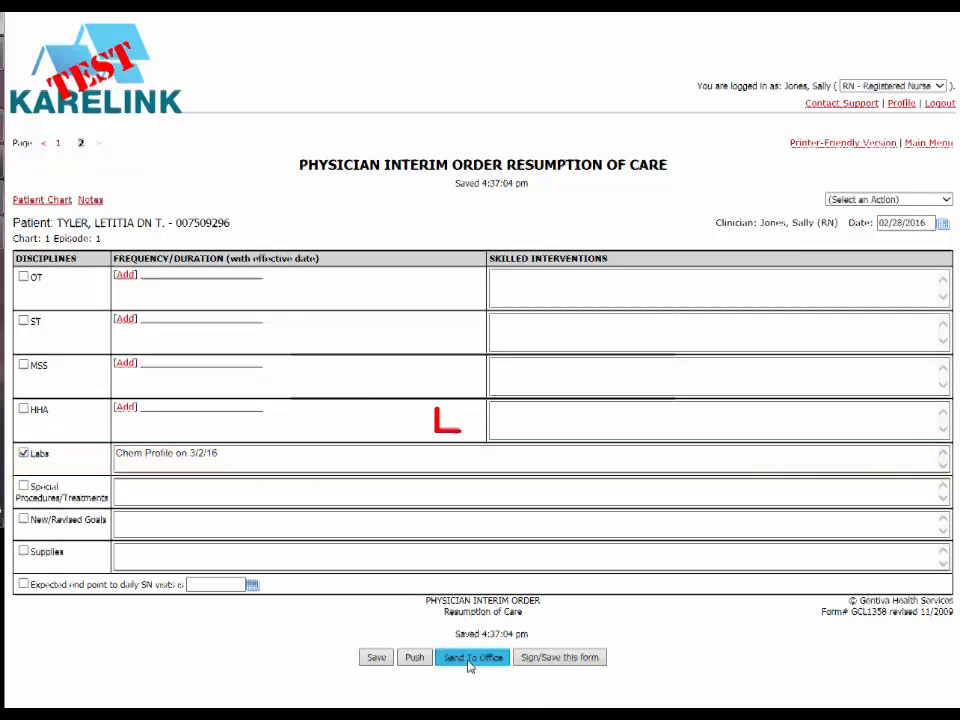
click(470, 659)
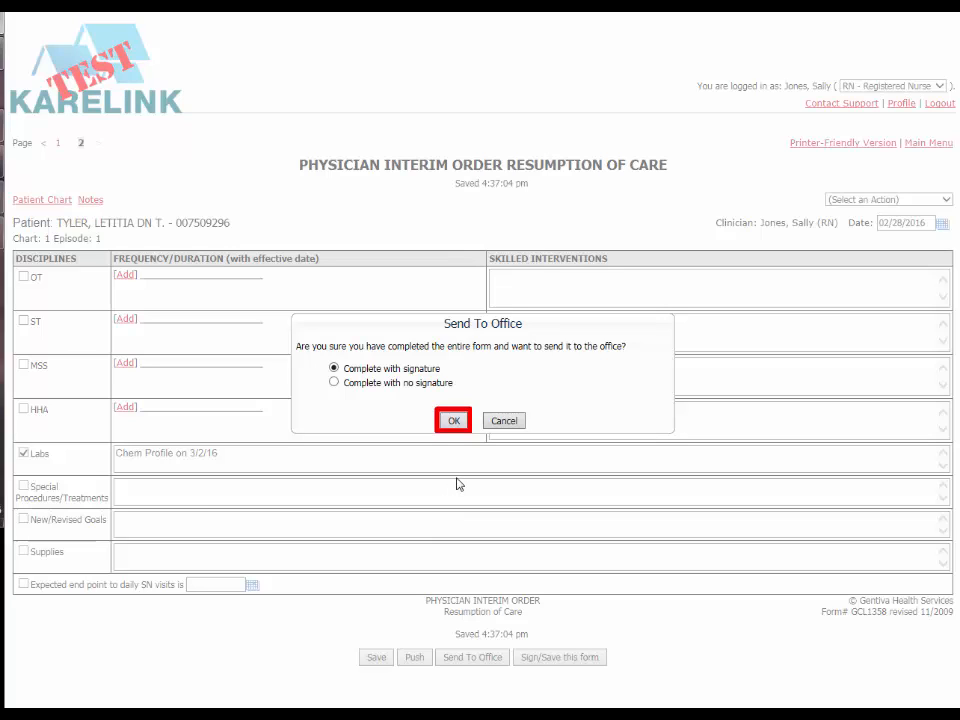
click(453, 420)
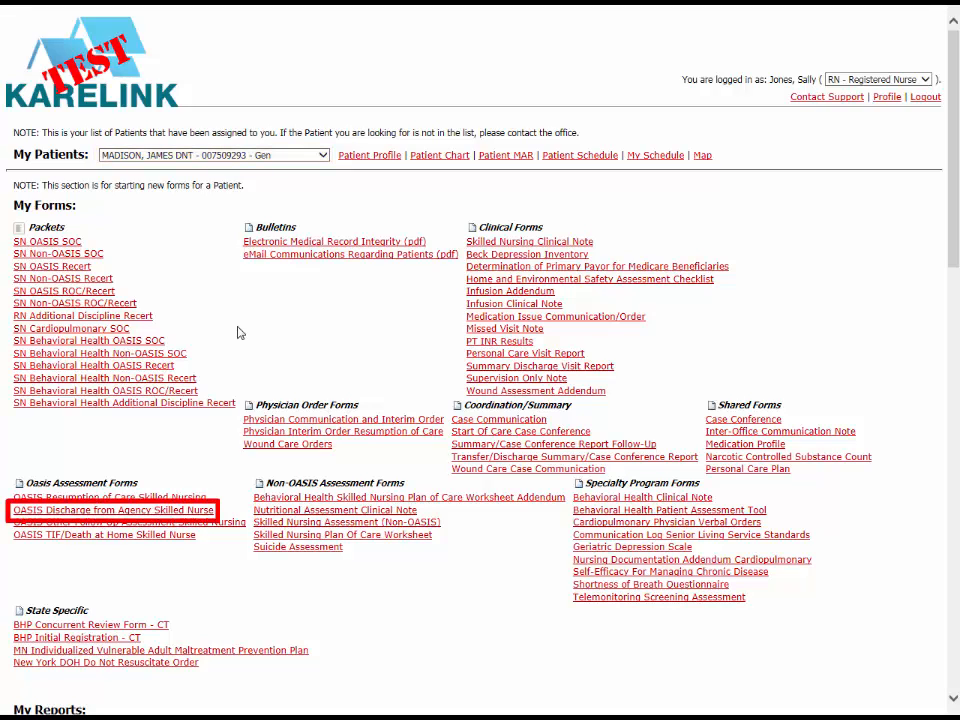
Step: Start an OASIS Discharge from Agency Skilled Nurse form, mark race/ethnicity as White on the tracking sheet and save it
click(192, 511)
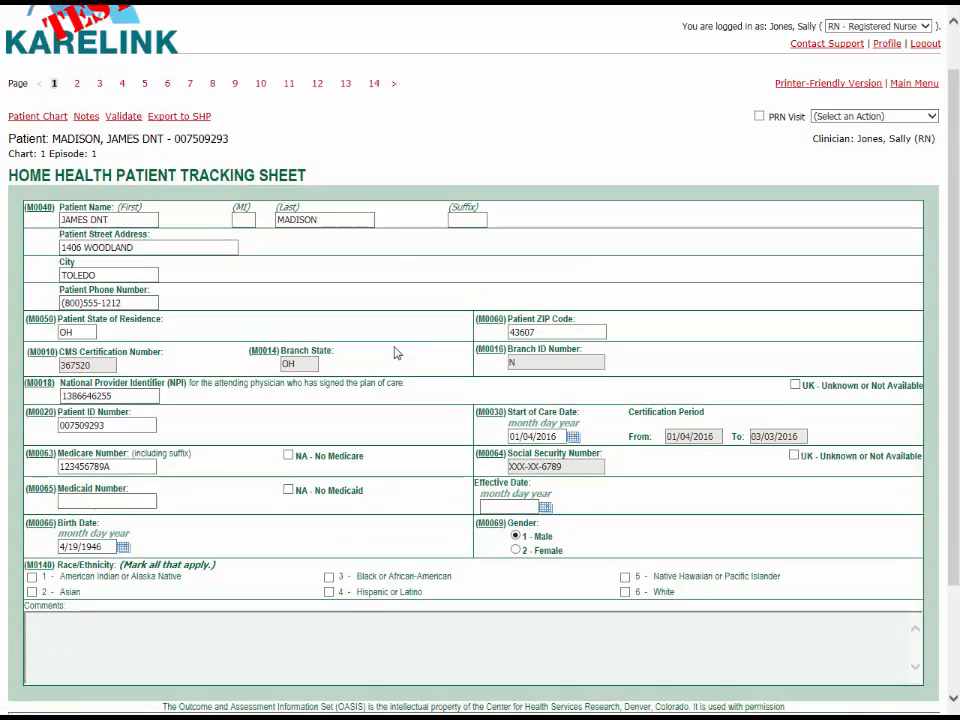
scroll(394, 354, down, 3)
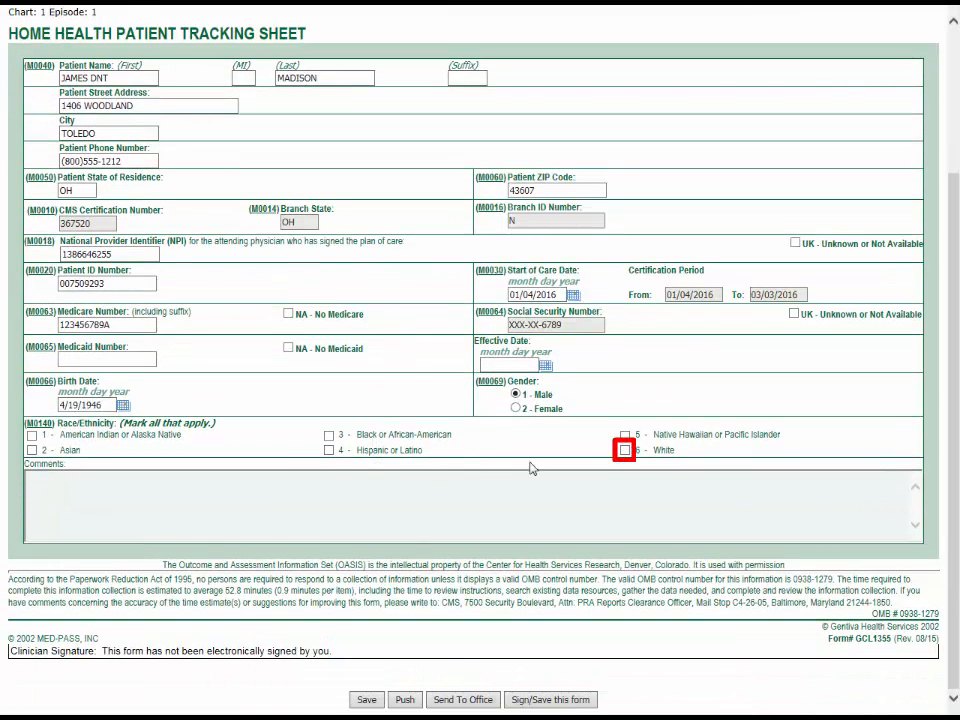
click(629, 453)
click(366, 700)
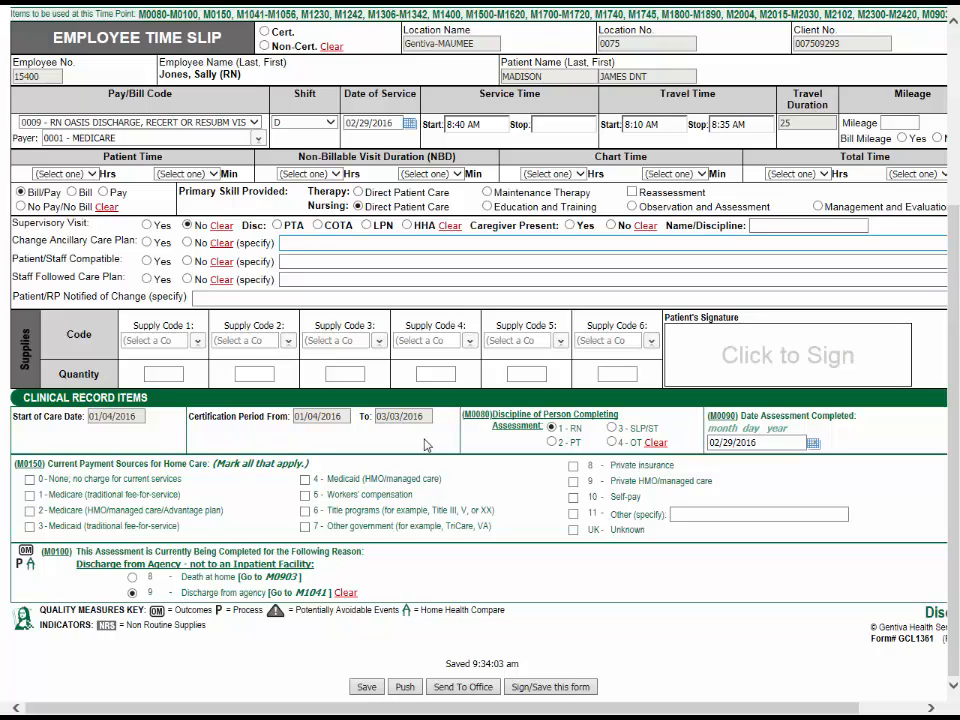
Step: Set the service stop time to 9:41 AM on the discharge time slip and capture the patient's signature
scroll(553, 413, up, 3)
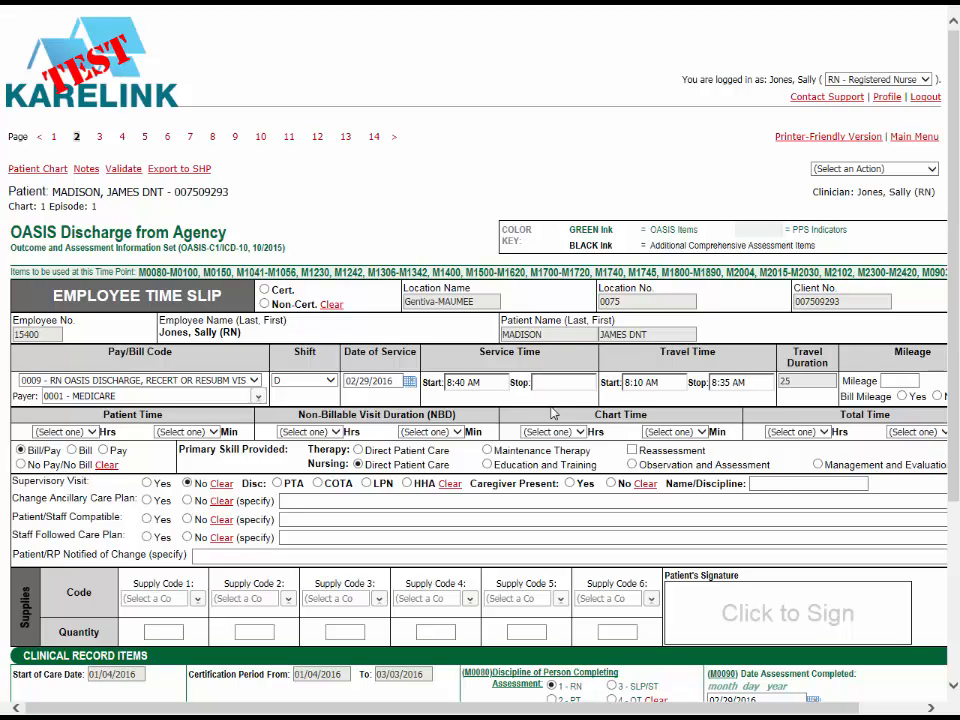
click(561, 382)
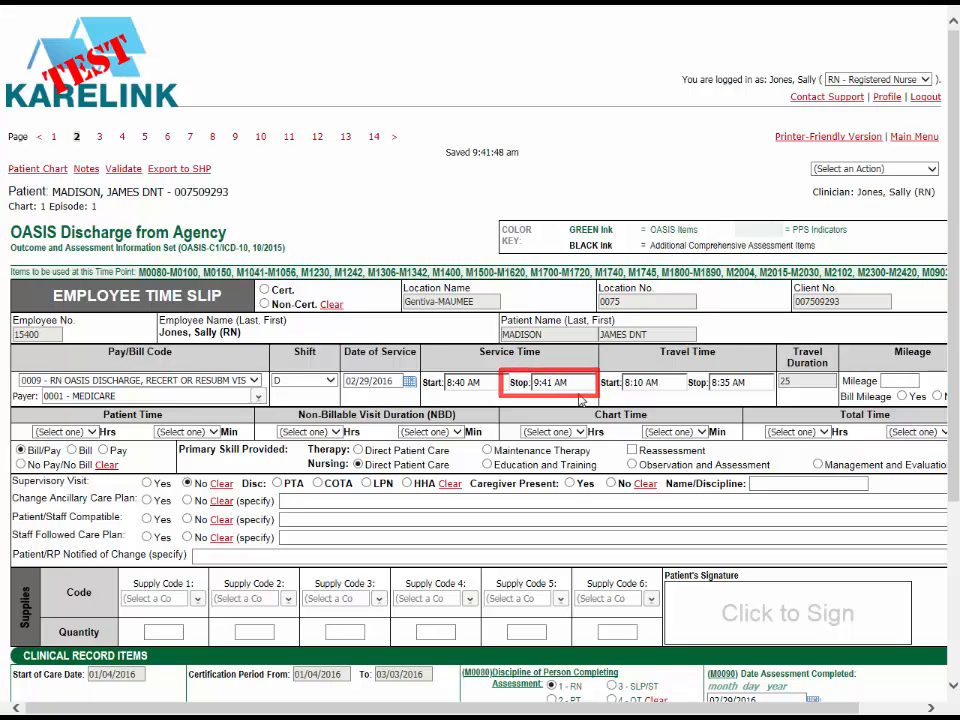
click(718, 621)
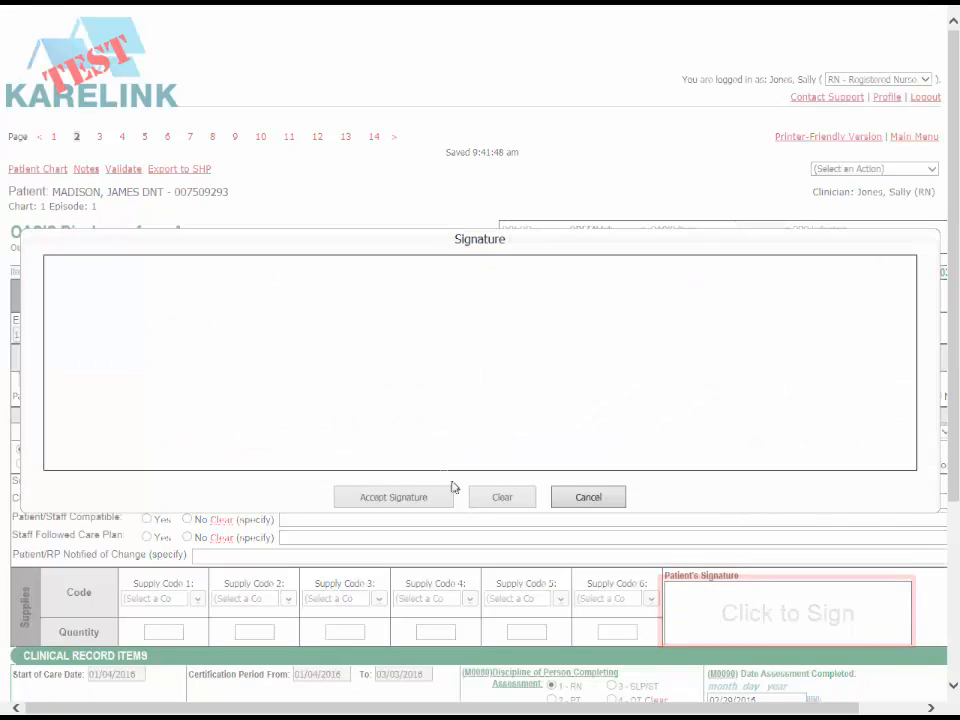
mouse_move(254, 305)
mouse_down()
mouse_move(281, 407)
mouse_move(355, 367)
mouse_move(339, 386)
mouse_move(425, 395)
mouse_move(497, 347)
mouse_move(523, 375)
mouse_move(634, 372)
mouse_up()
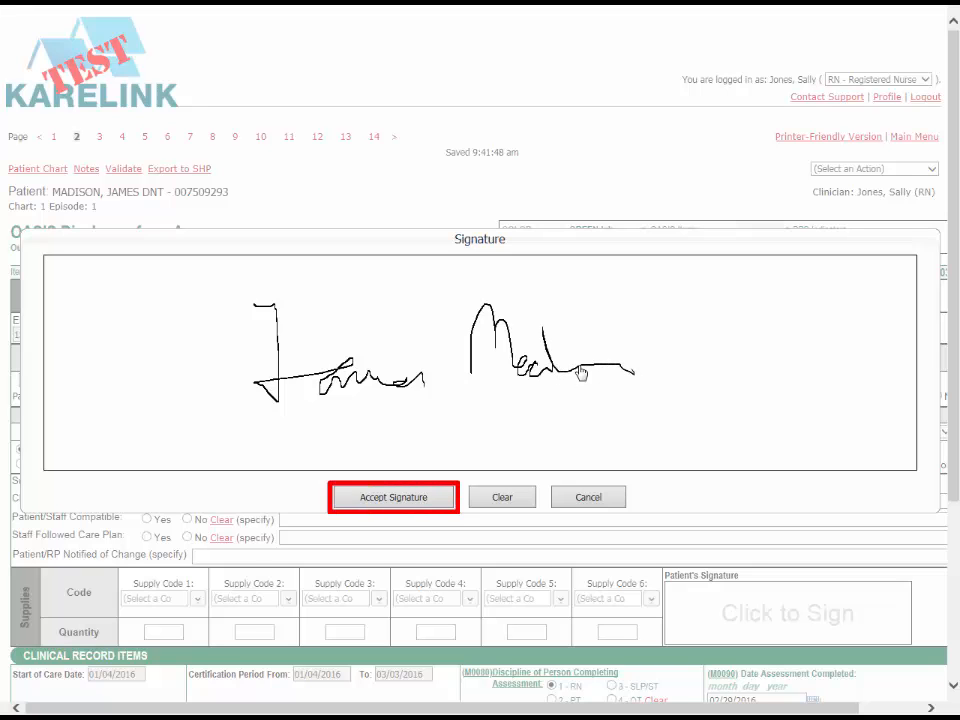
click(393, 497)
scroll(415, 507, down, 2)
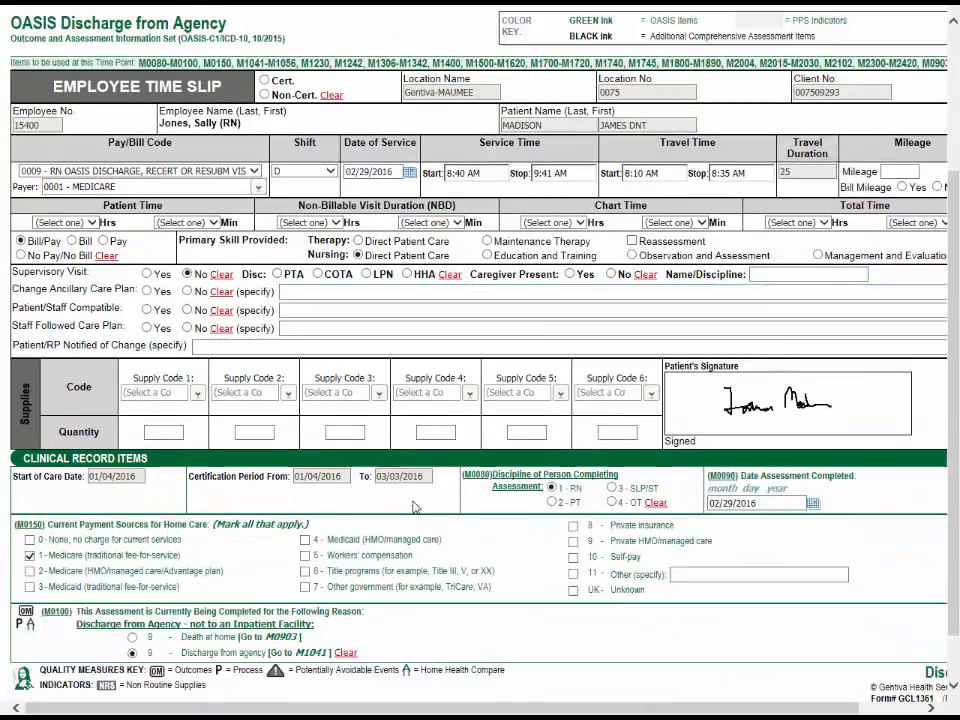
Step: Save the discharge time slip page and send the OASIS discharge form to the office as complete with signature
scroll(415, 507, down, 1)
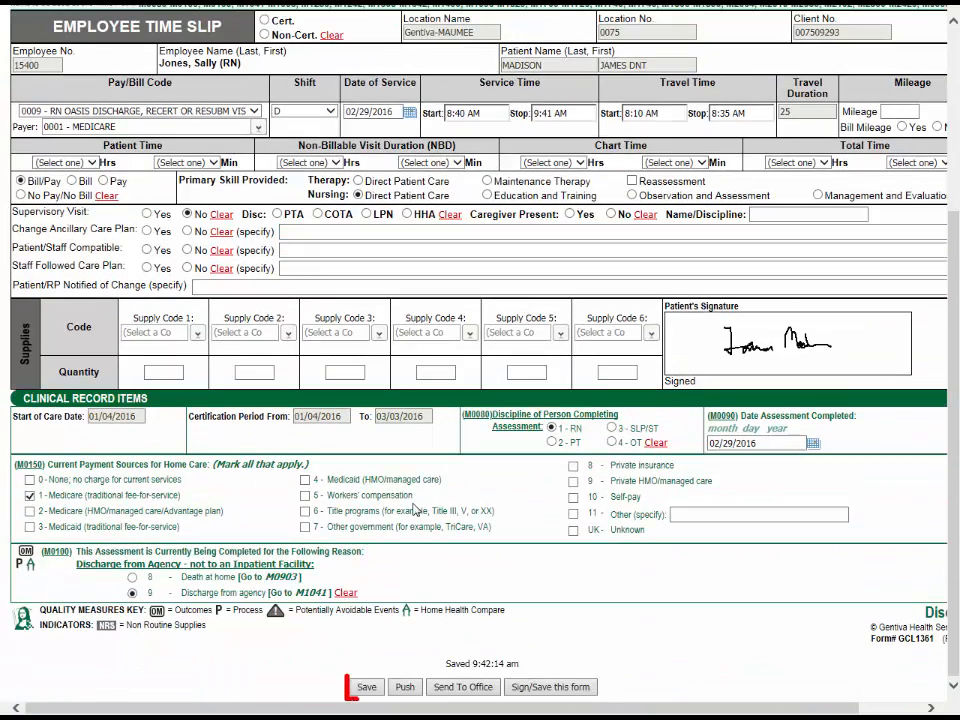
click(376, 691)
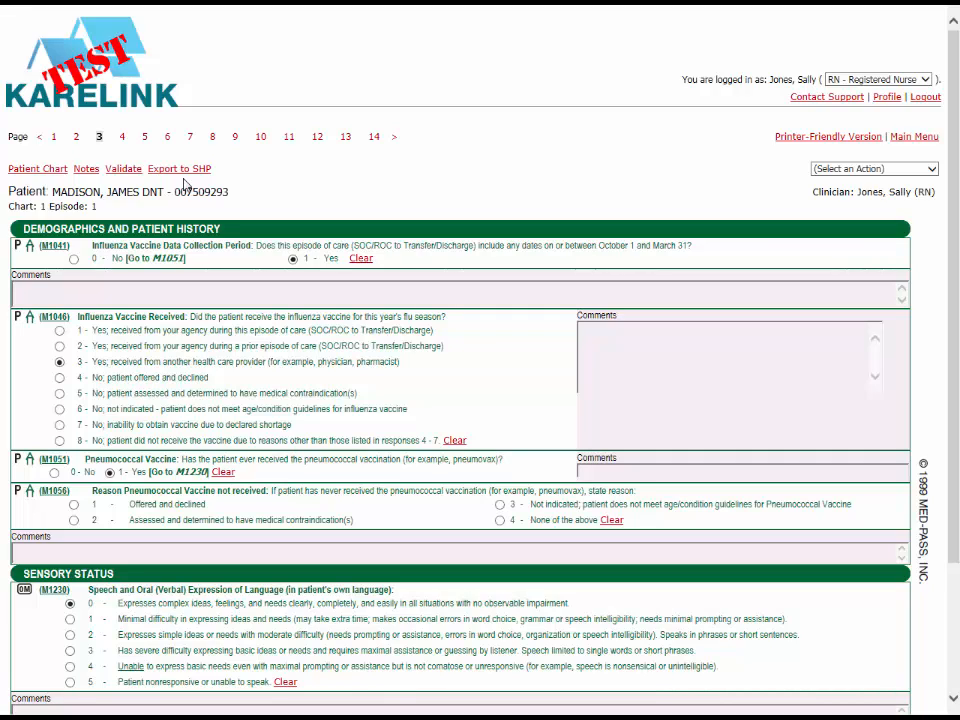
scroll(456, 393, down, 3)
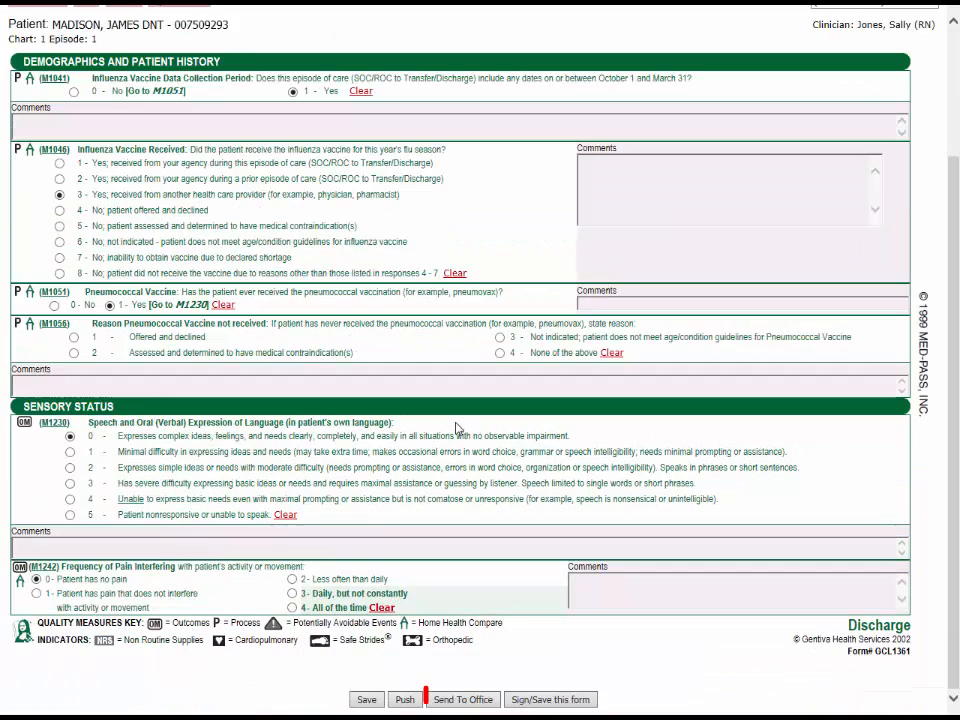
click(474, 704)
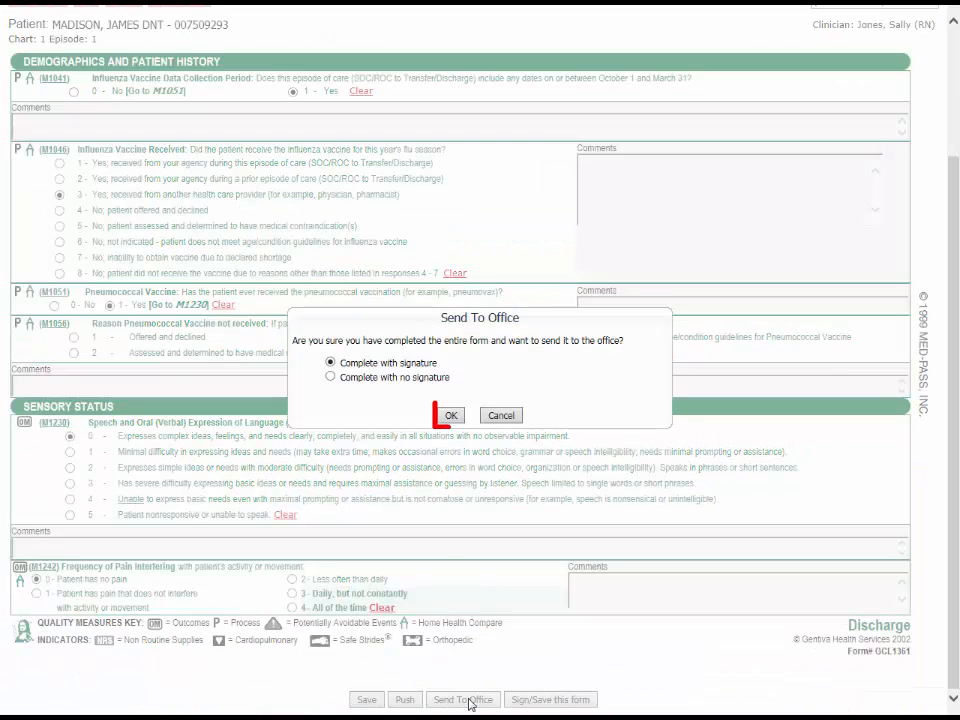
click(451, 416)
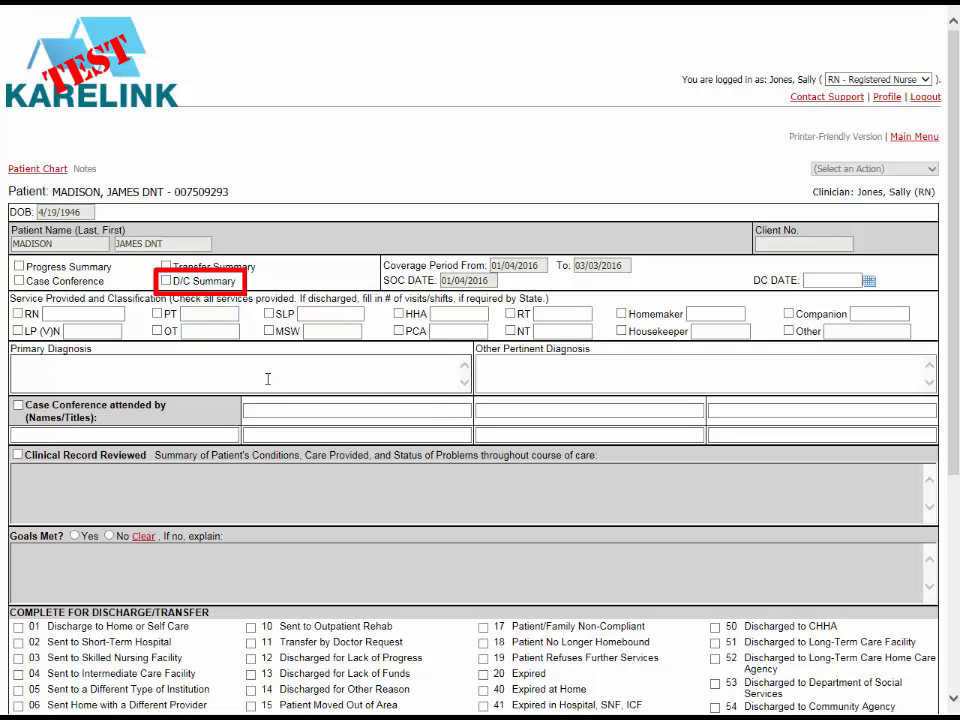
Step: Mark the case conference report as a D/C Summary and answer Yes to Goals Met
click(166, 281)
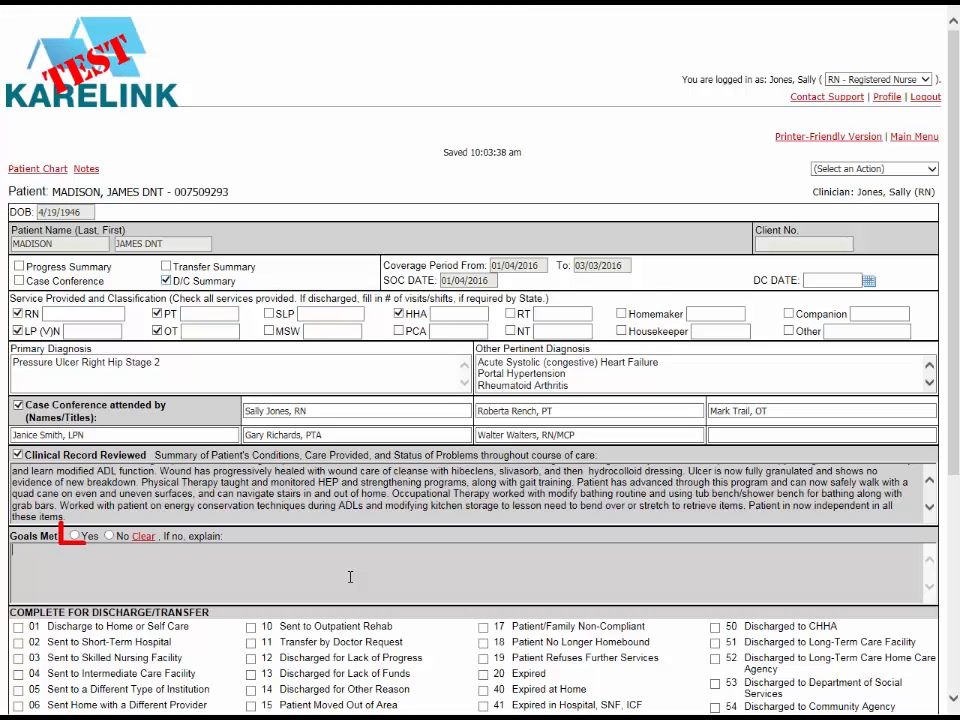
click(77, 536)
click(214, 565)
Step: Select 01 Discharge to Home or Self Care, mark the summary as sent to the physician, and set Signature Required to No
scroll(216, 566, down, 3)
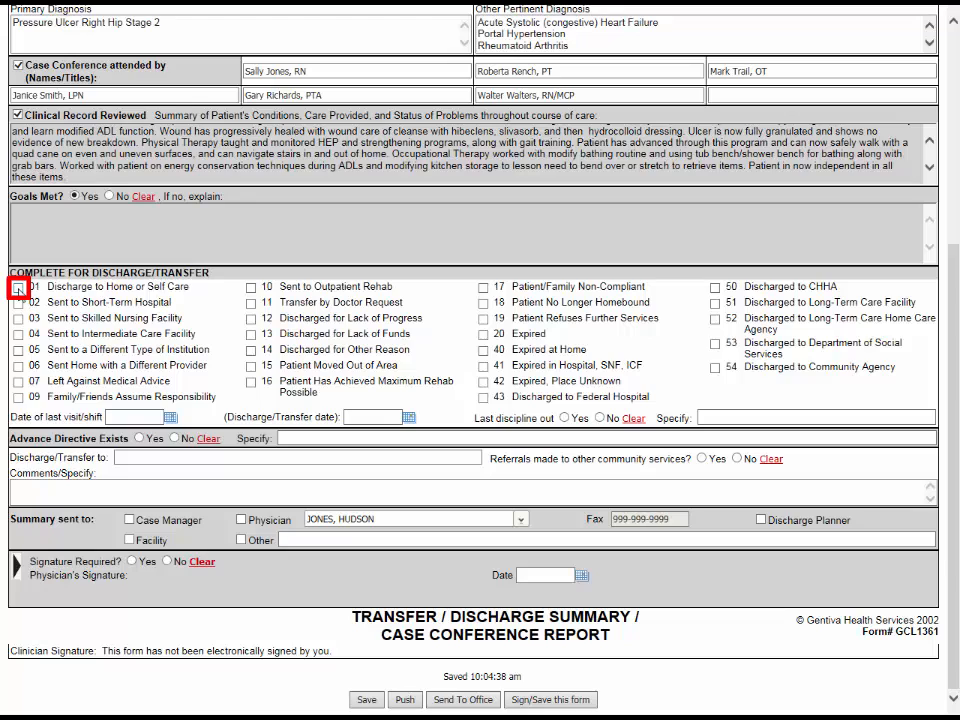
click(18, 288)
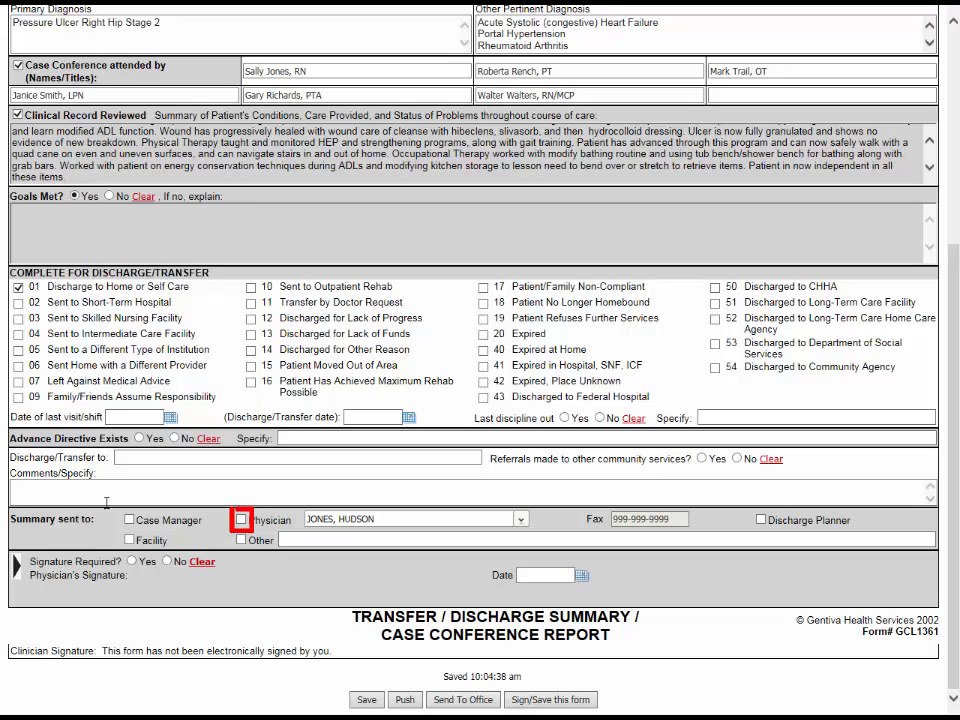
click(241, 520)
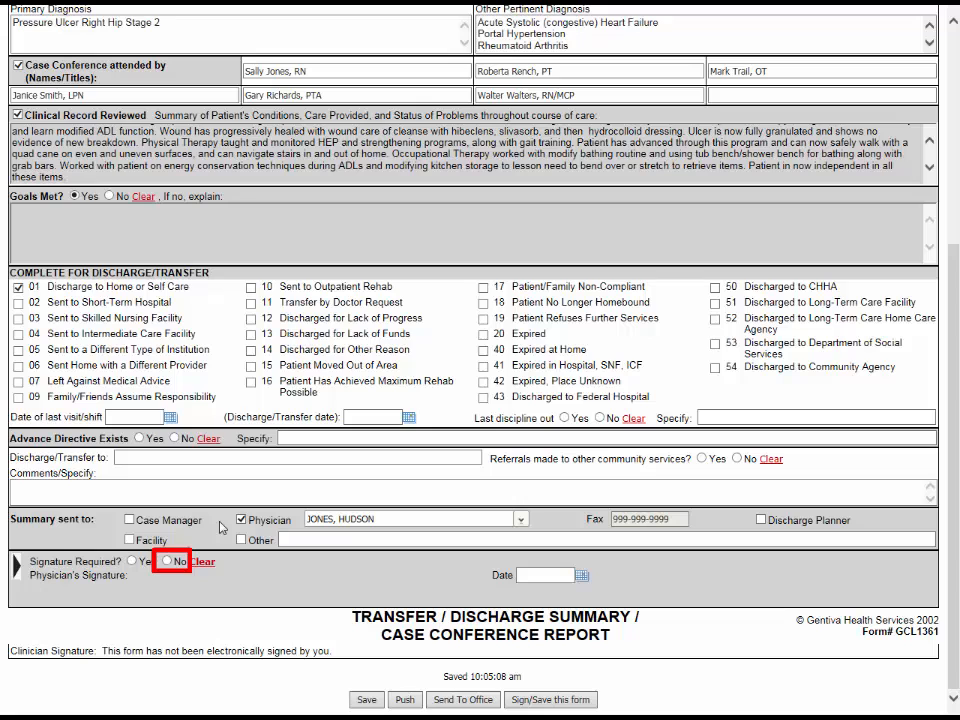
click(167, 562)
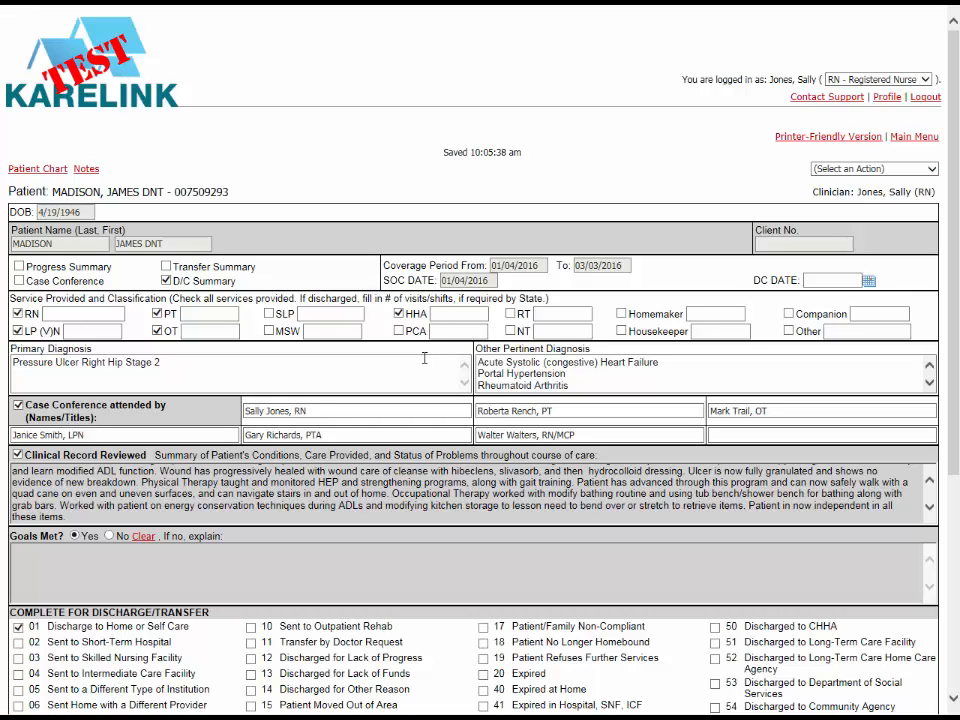
Step: Answer Yes to Last discipline out and send the discharge summary to the office as complete with signature
scroll(229, 576, down, 3)
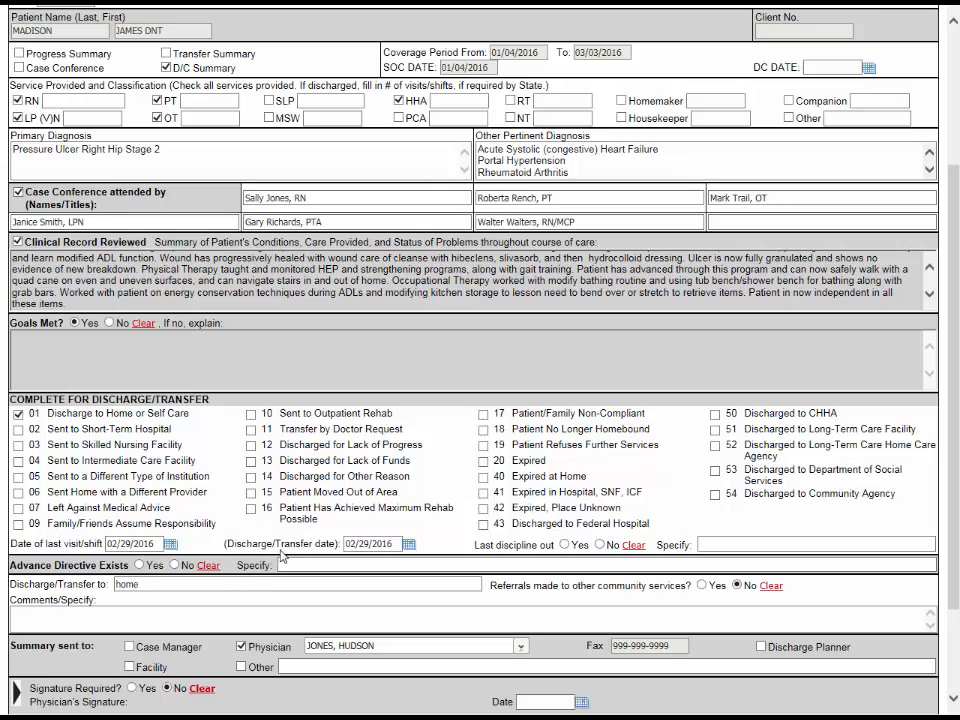
scroll(146, 388, down, 2)
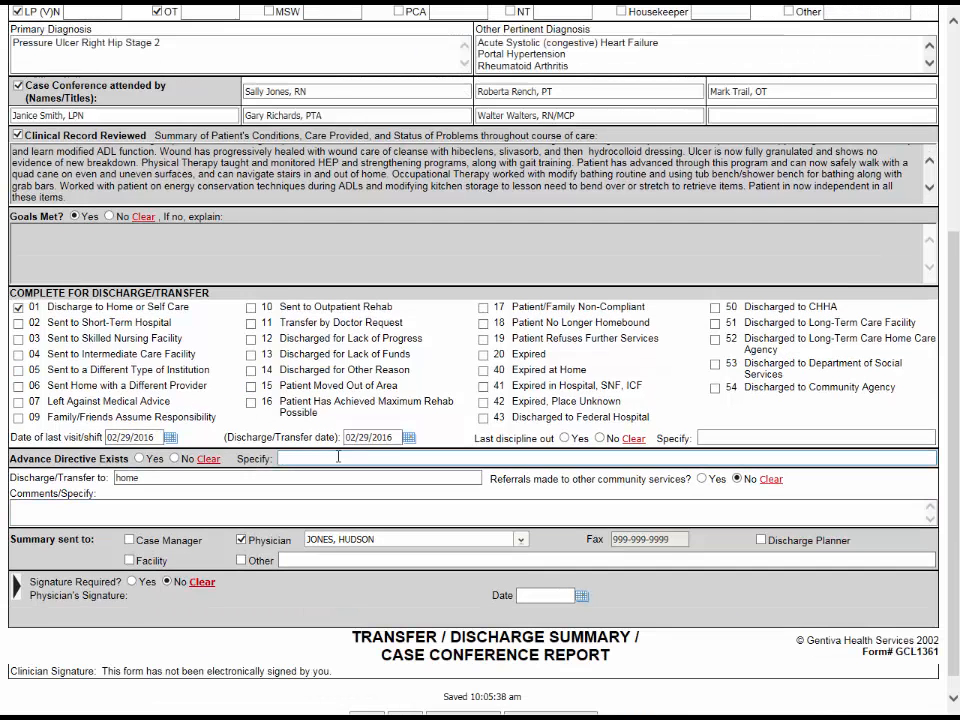
click(564, 438)
scroll(560, 450, down, 1)
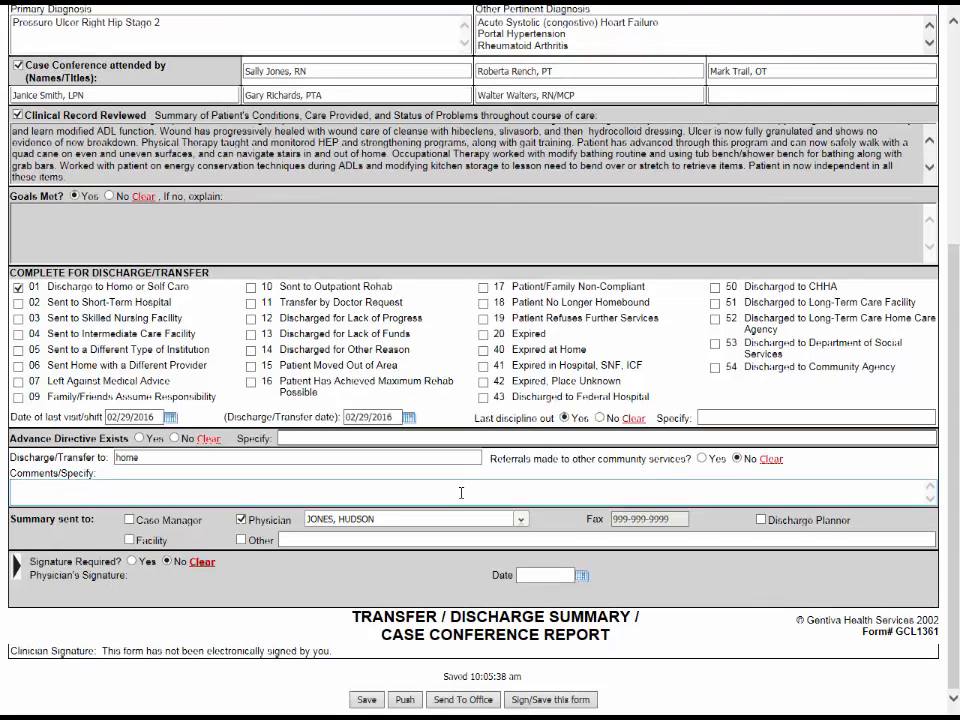
click(455, 705)
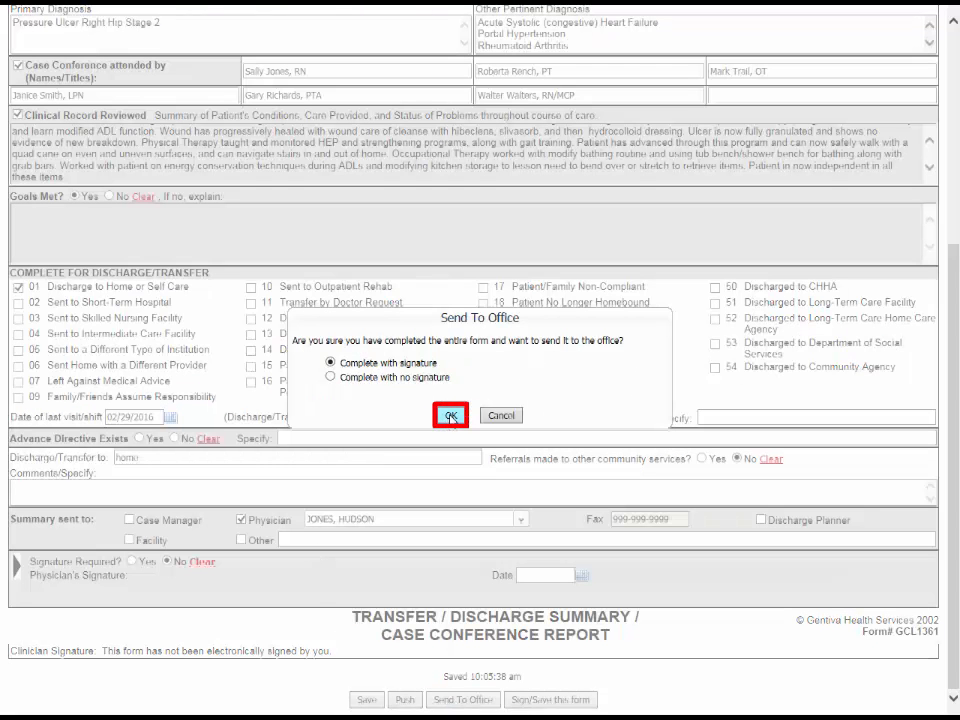
click(451, 416)
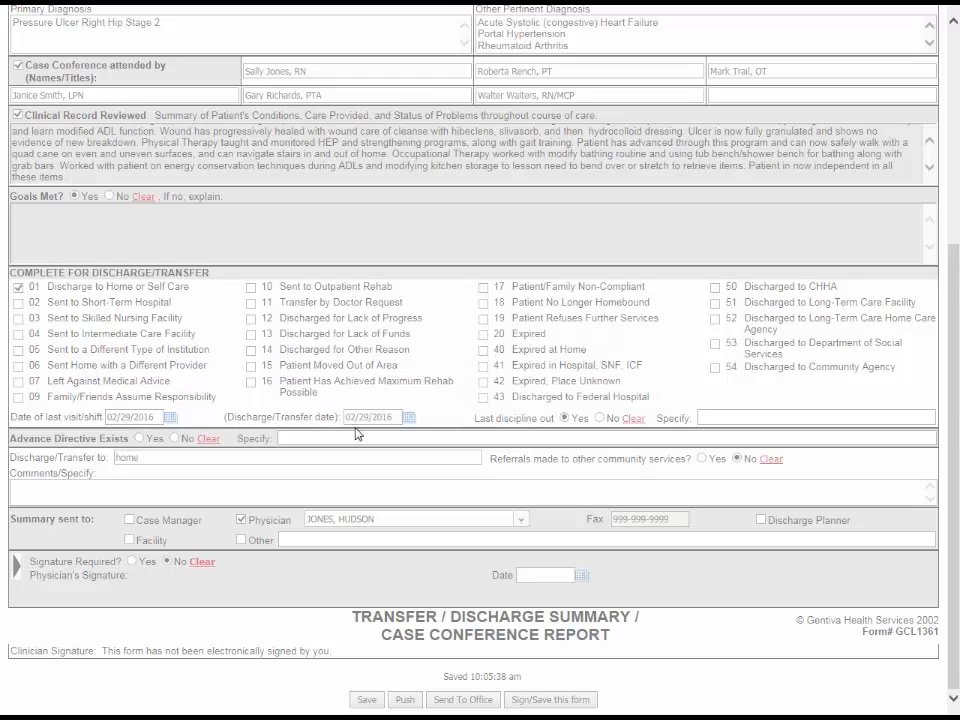